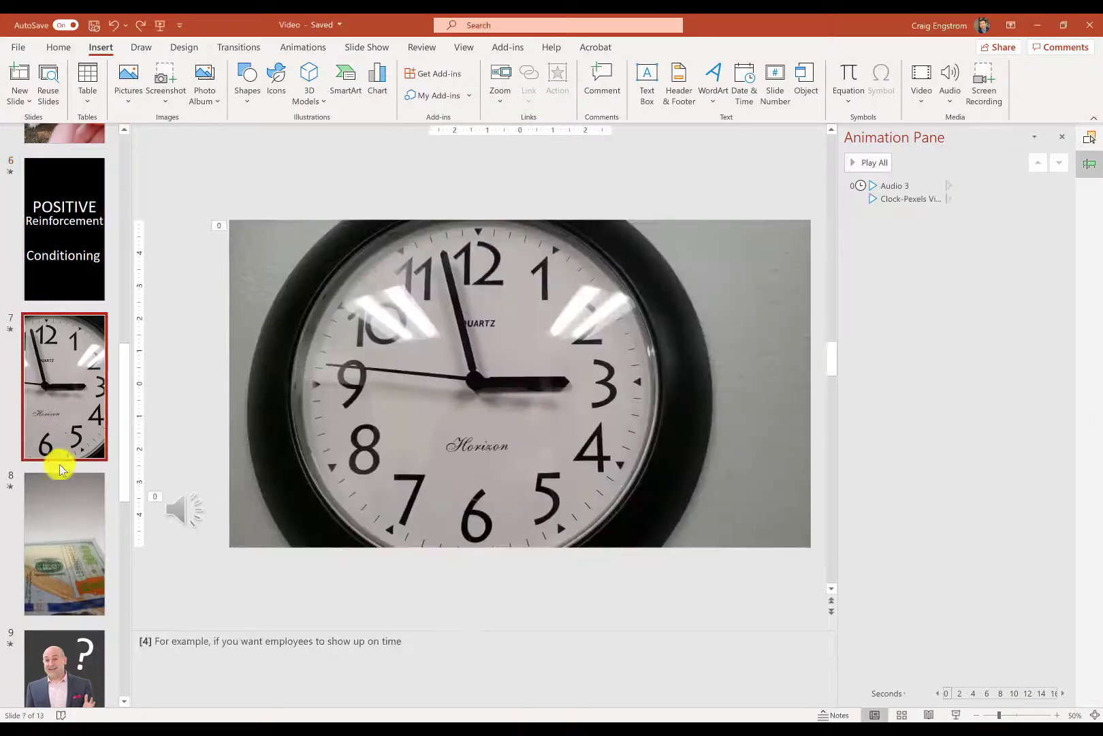
Browse between the cash video slide and the clock video slide.
click(58, 492)
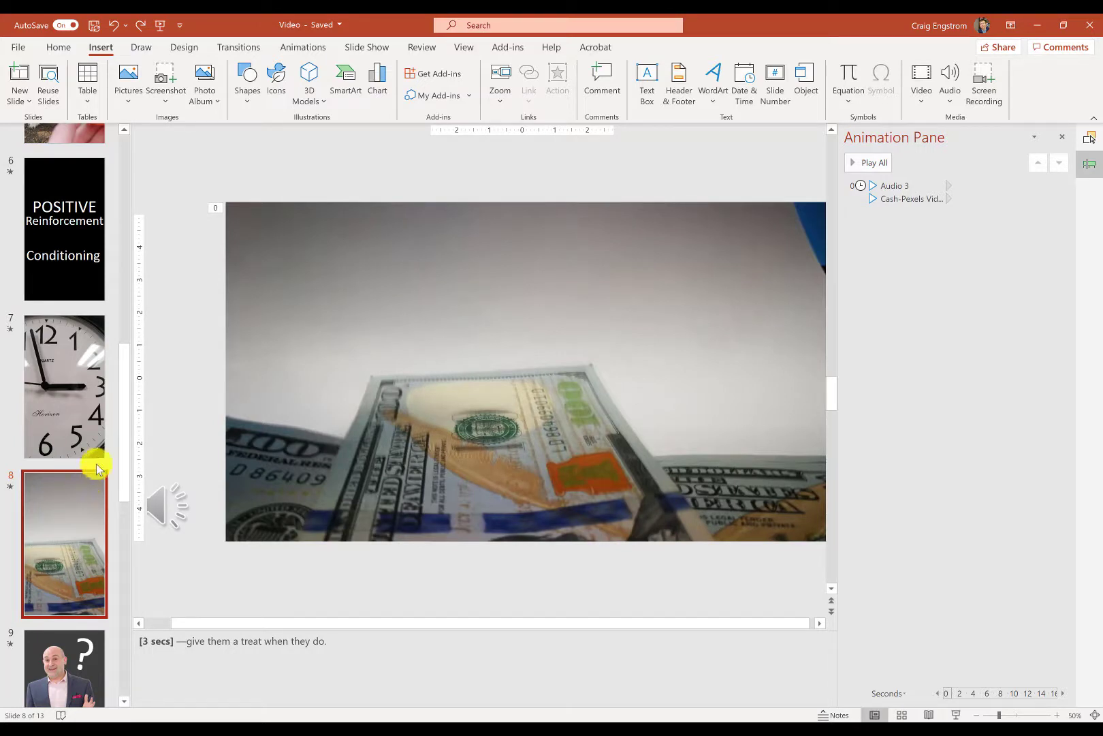
click(74, 558)
click(78, 426)
mouse_move(517, 388)
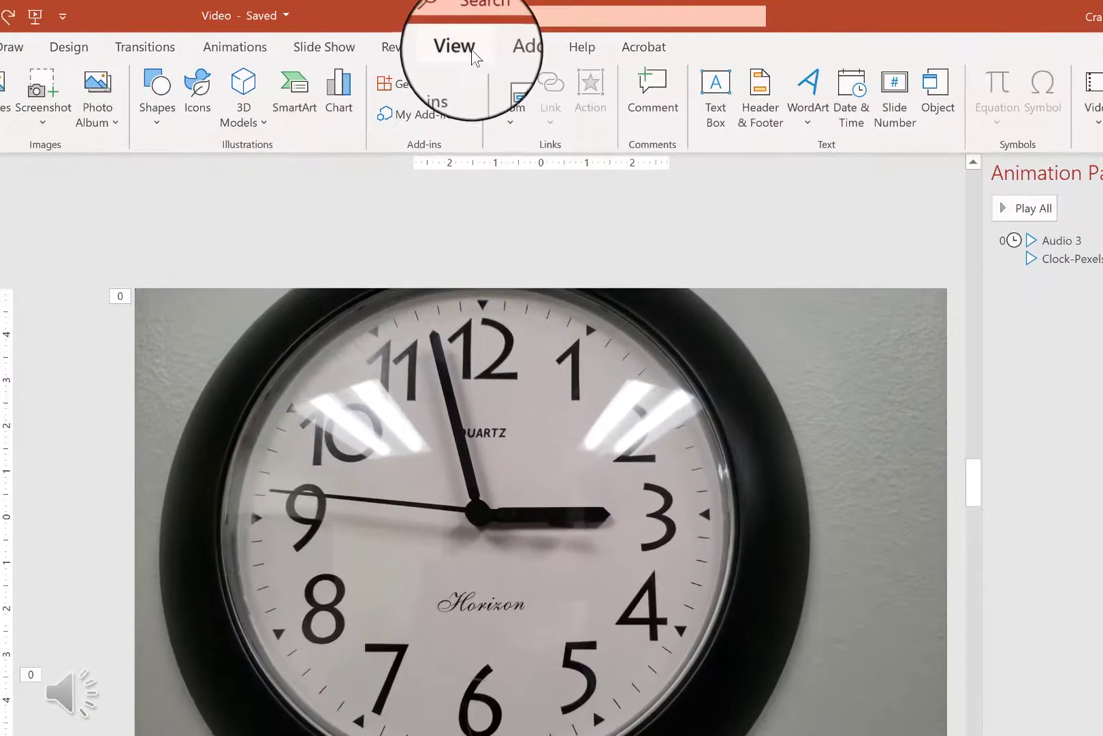
Show rulers, gridlines and guides, hide the guides again, then go to question-mark slide 9.
click(471, 49)
click(227, 75)
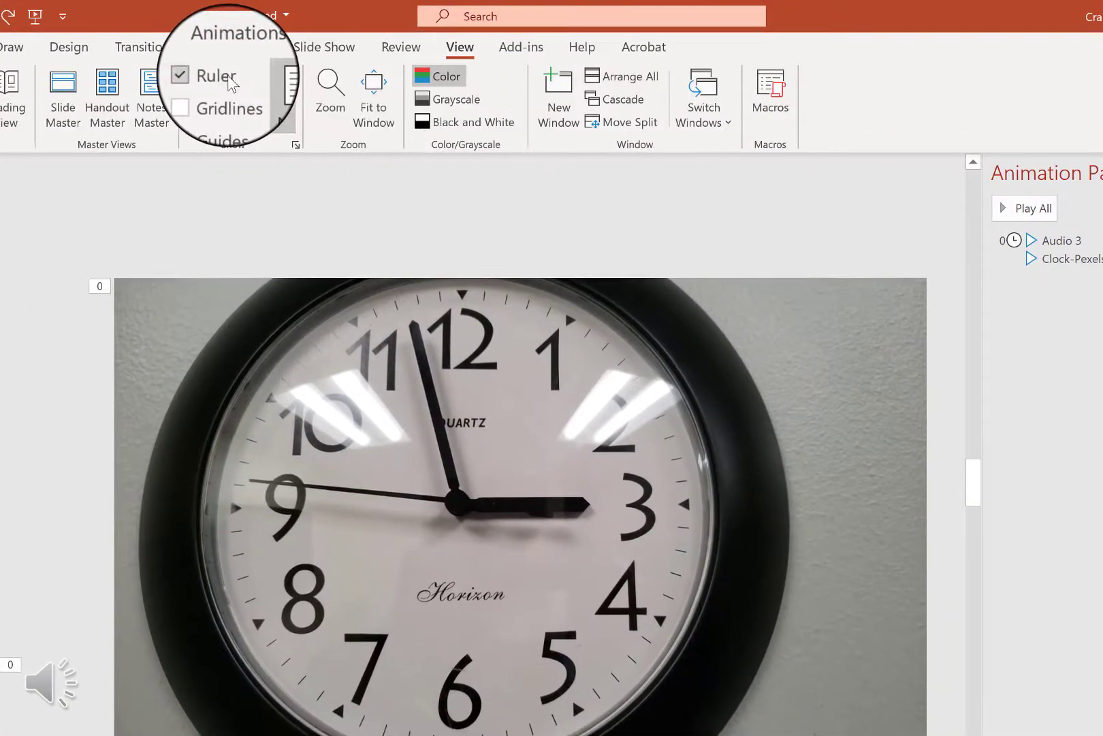
click(216, 97)
click(224, 118)
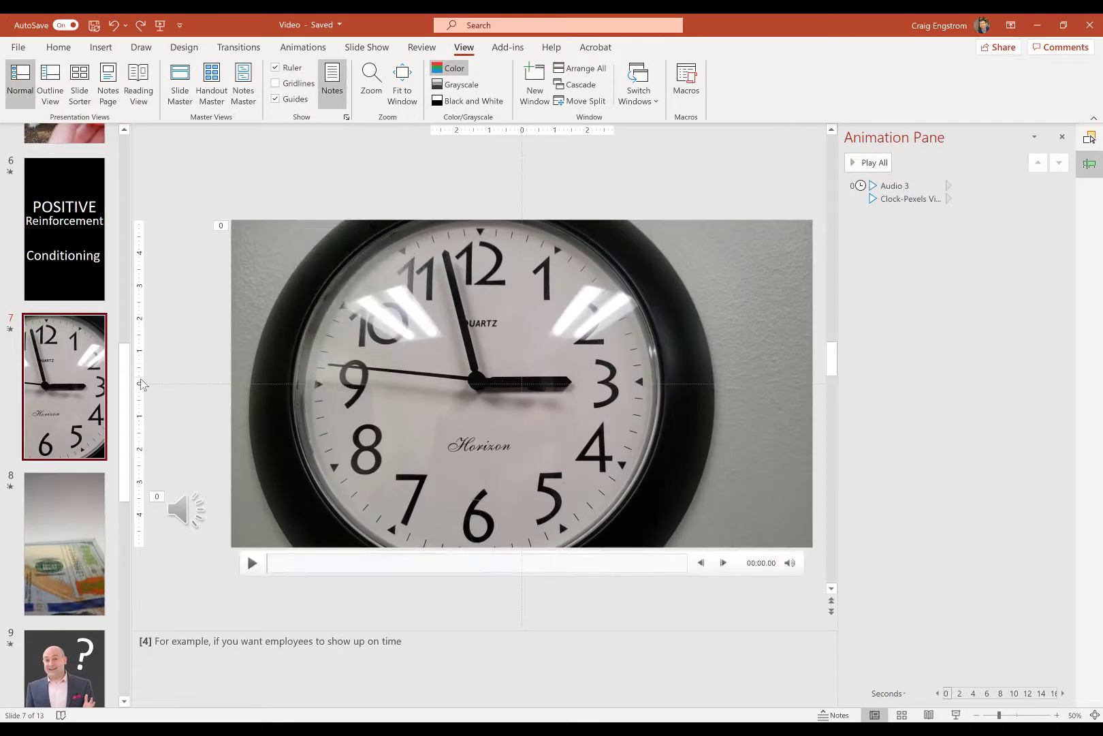
click(290, 101)
click(72, 482)
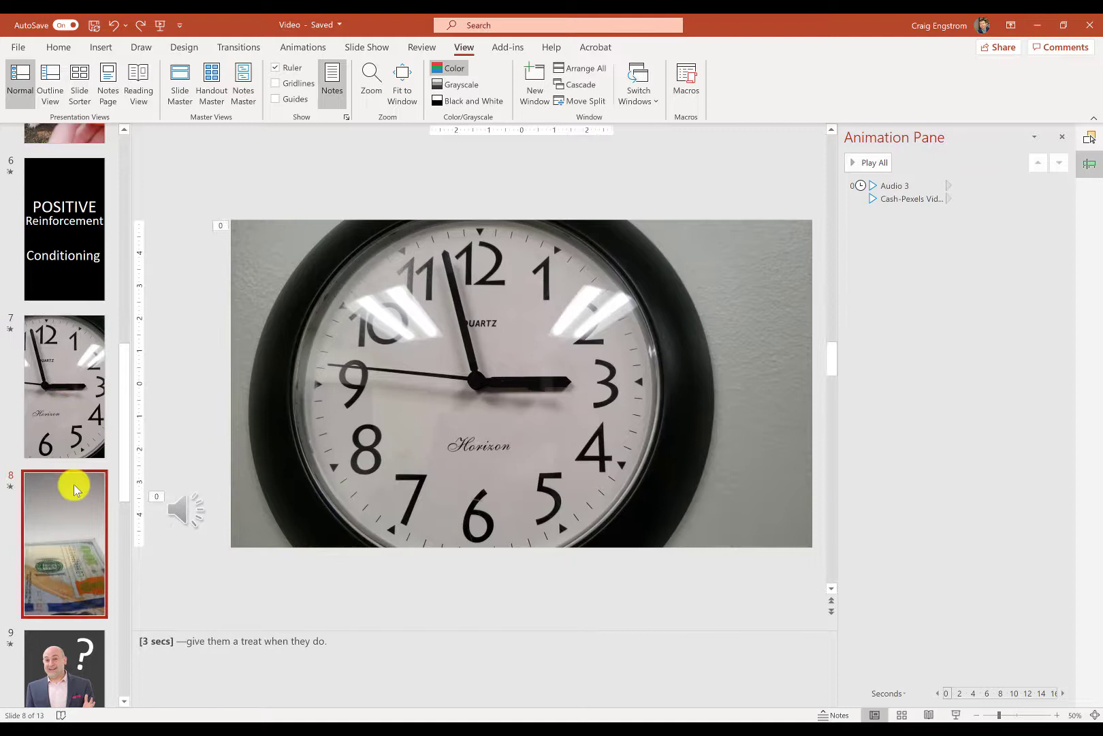
scroll(66, 481, down, 2)
click(56, 506)
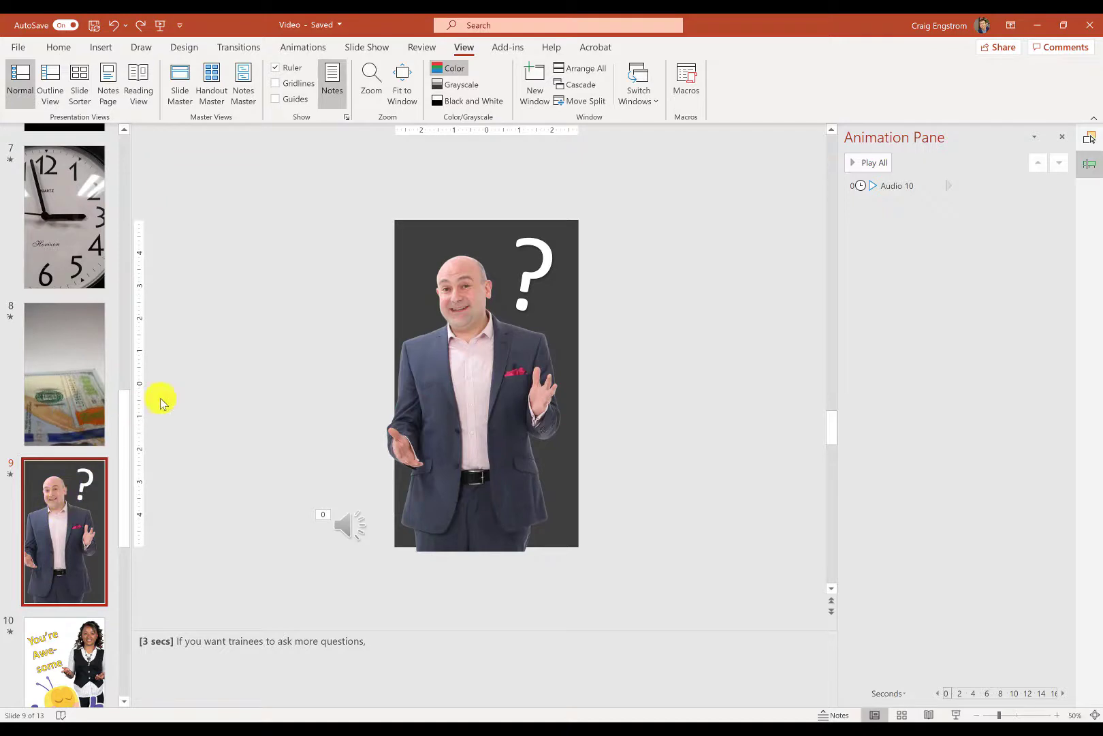
Add a new blank slide after the question-mark slide 9.
right_click(43, 613)
click(91, 566)
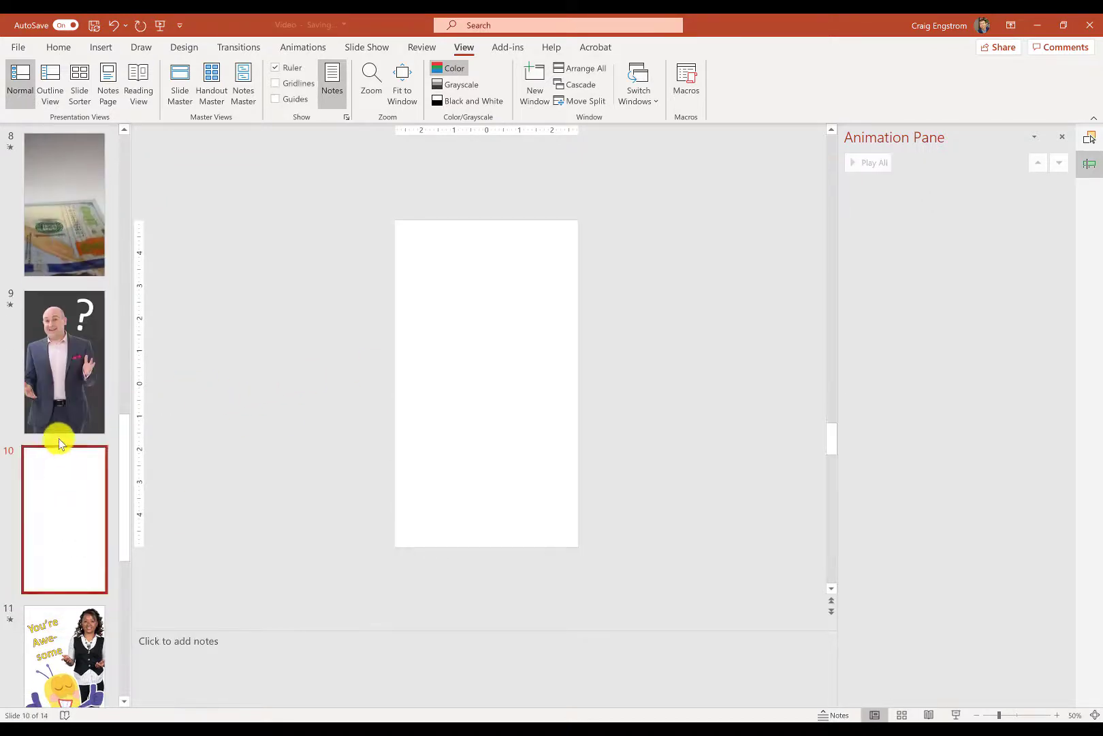
click(59, 430)
Check slide 9's Zoom transition, then open the blank slide 10.
click(550, 391)
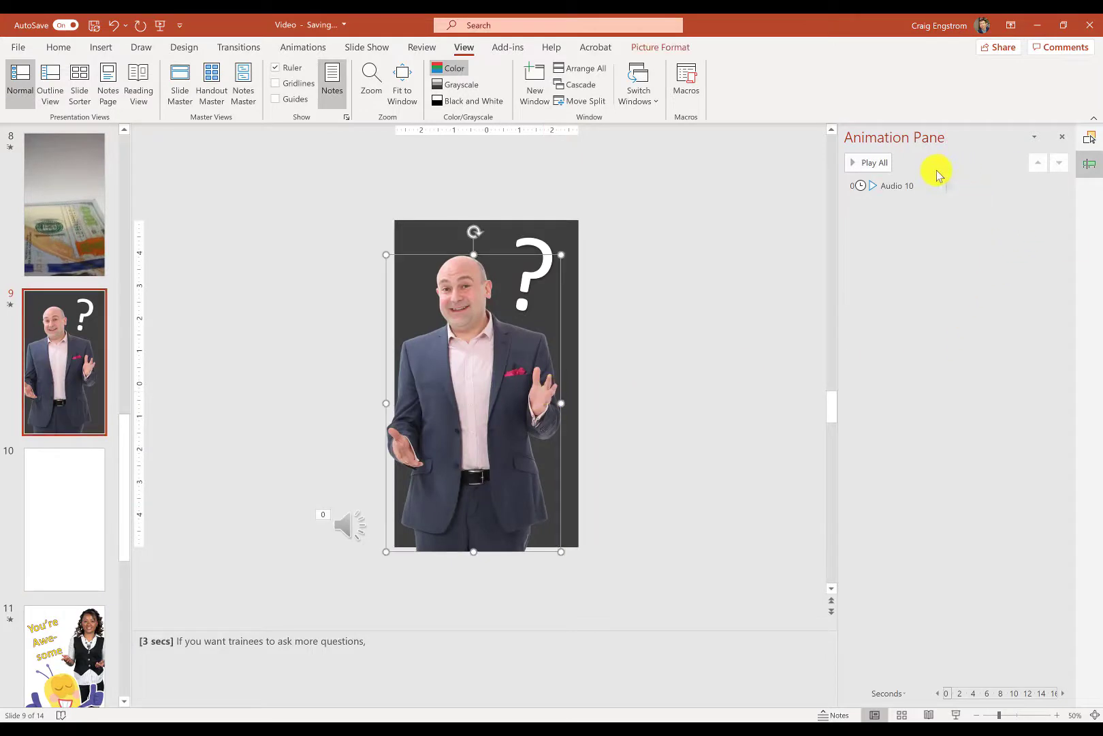
click(70, 232)
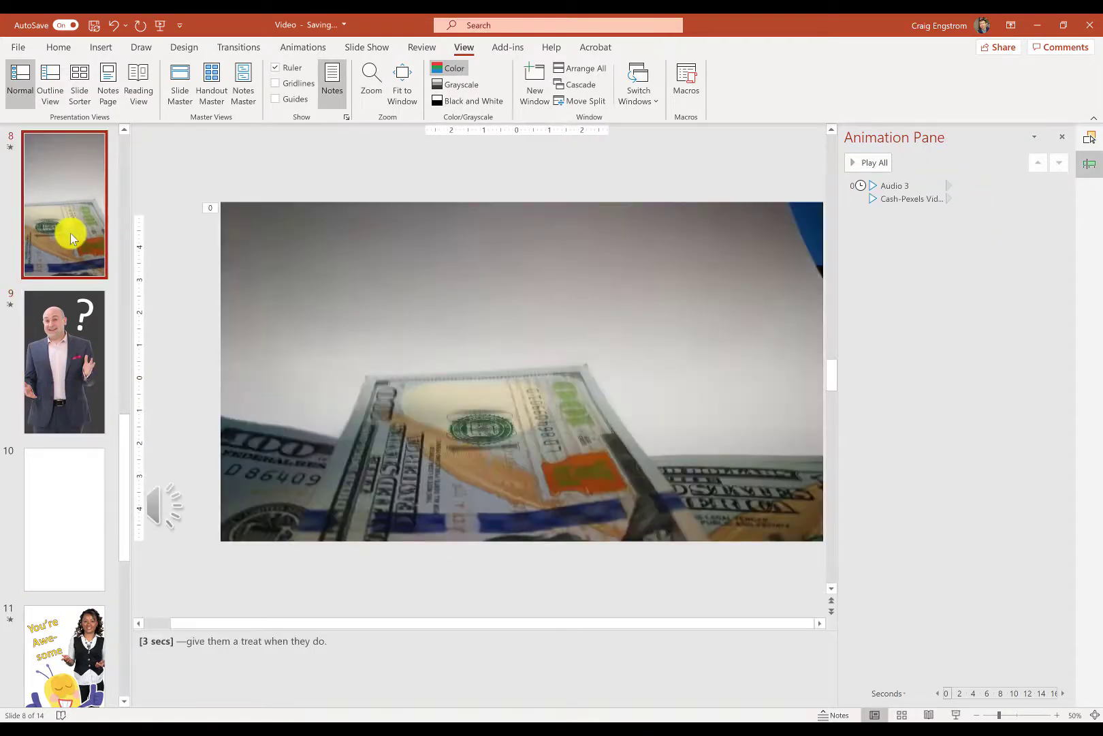
click(71, 329)
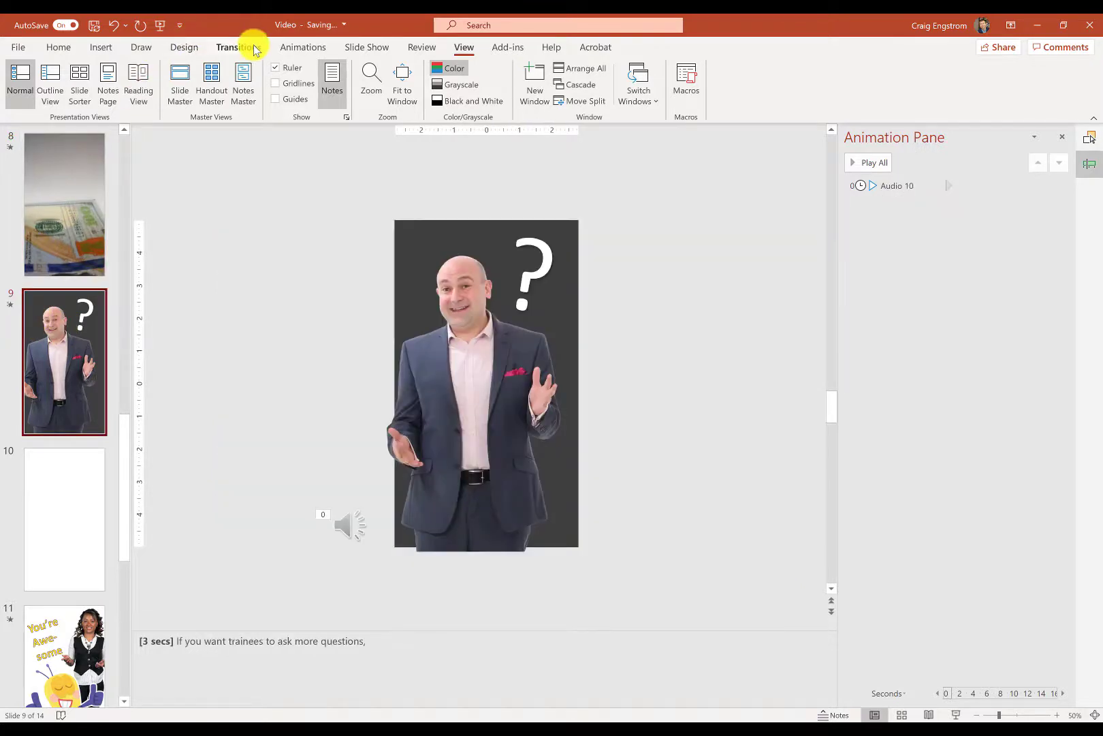
click(238, 48)
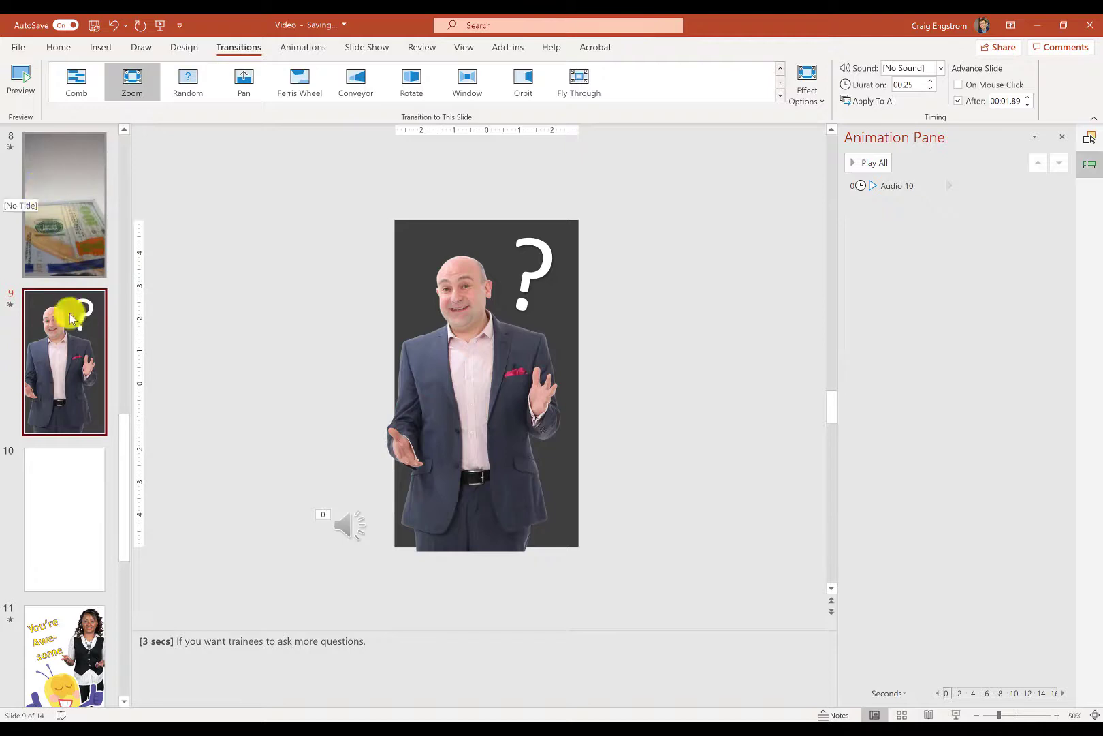
click(94, 515)
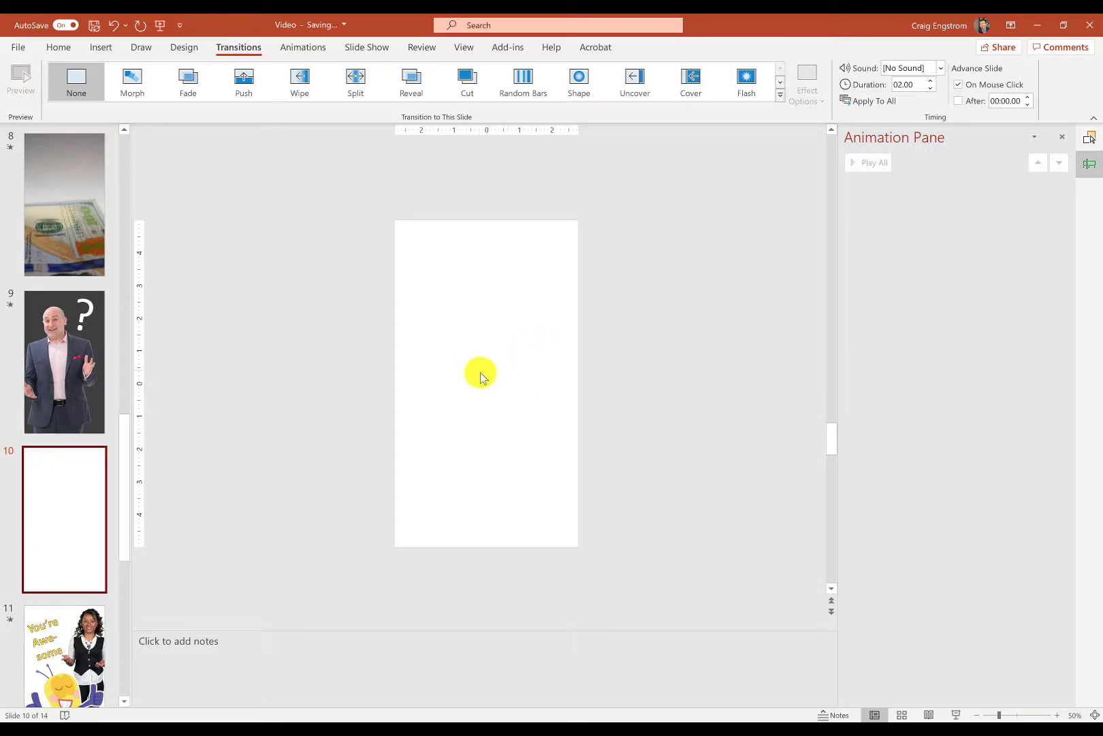
Open Stock Images from Insert > Pictures for blank slide 10.
click(100, 46)
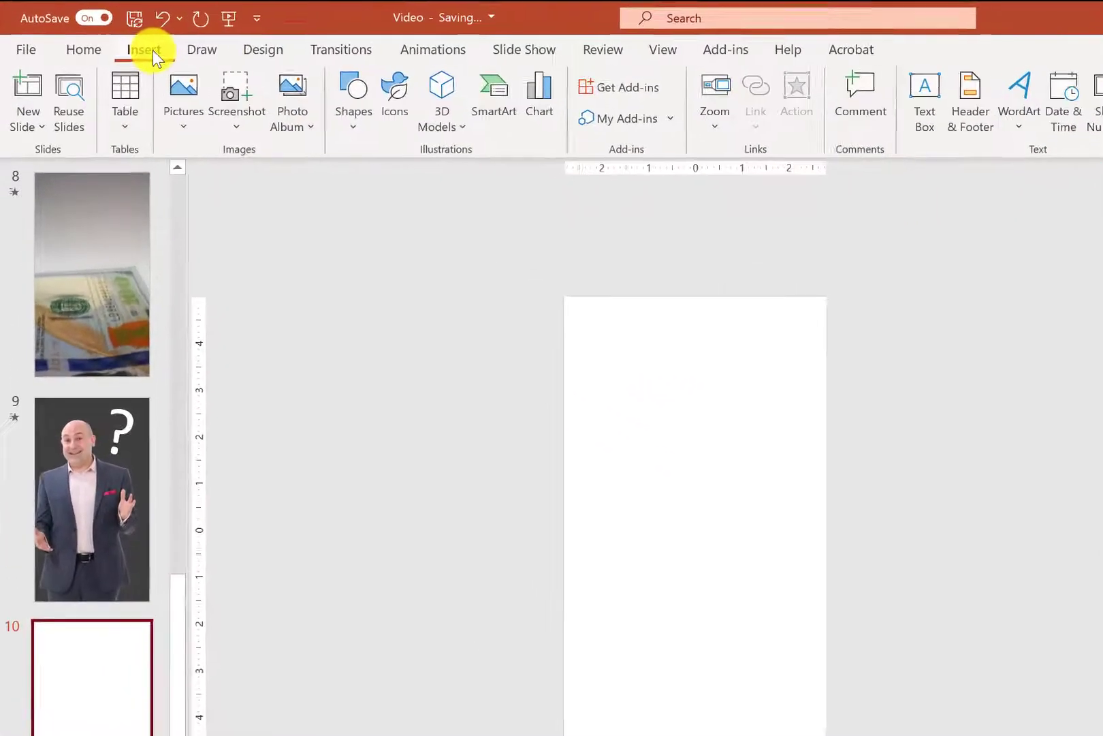
click(188, 125)
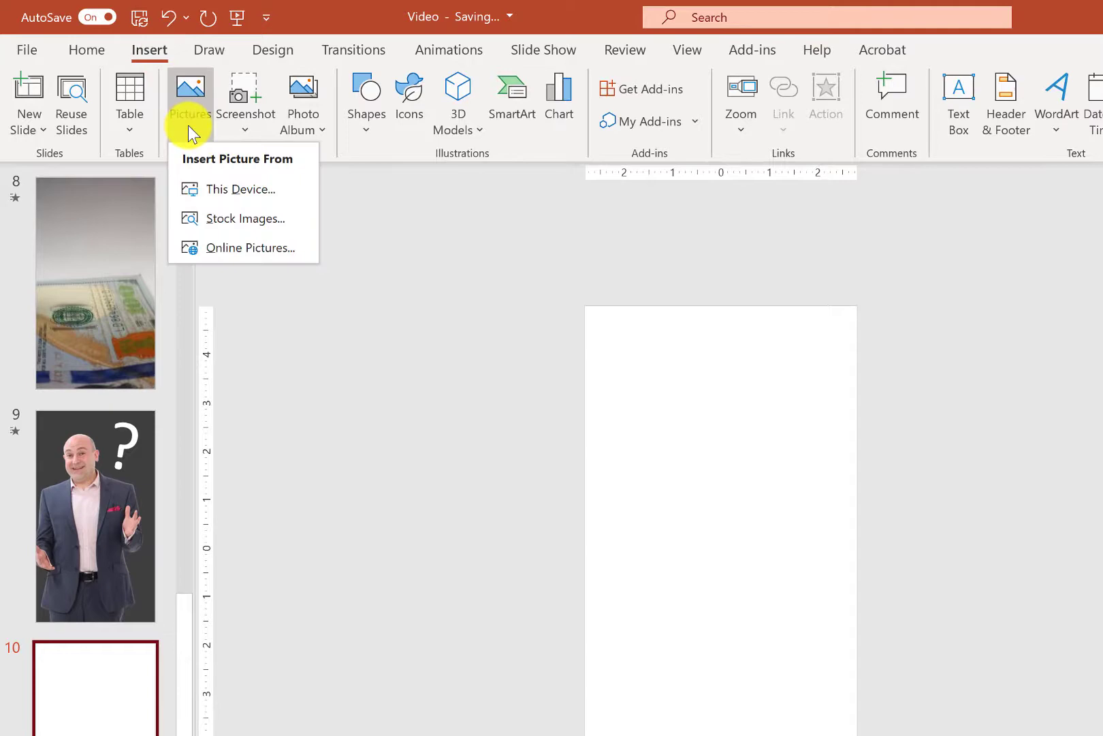
click(185, 216)
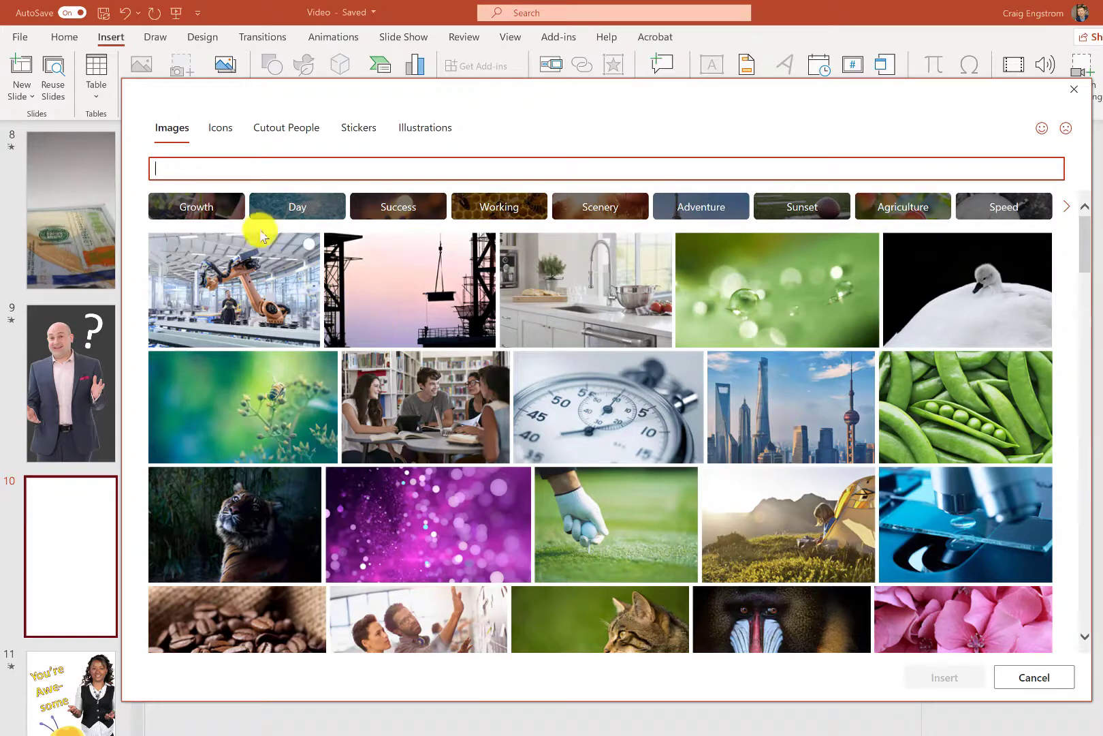
In Cutout People, select the bald man with open hands and the woman raising one finger.
click(266, 137)
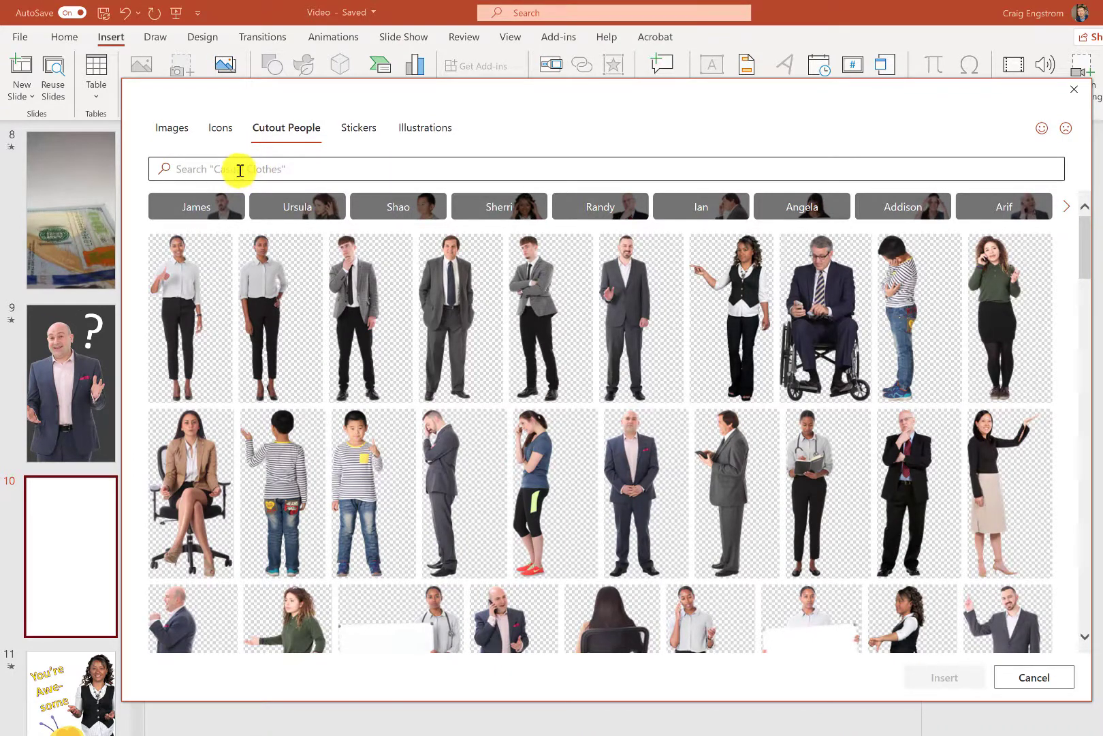
click(1035, 216)
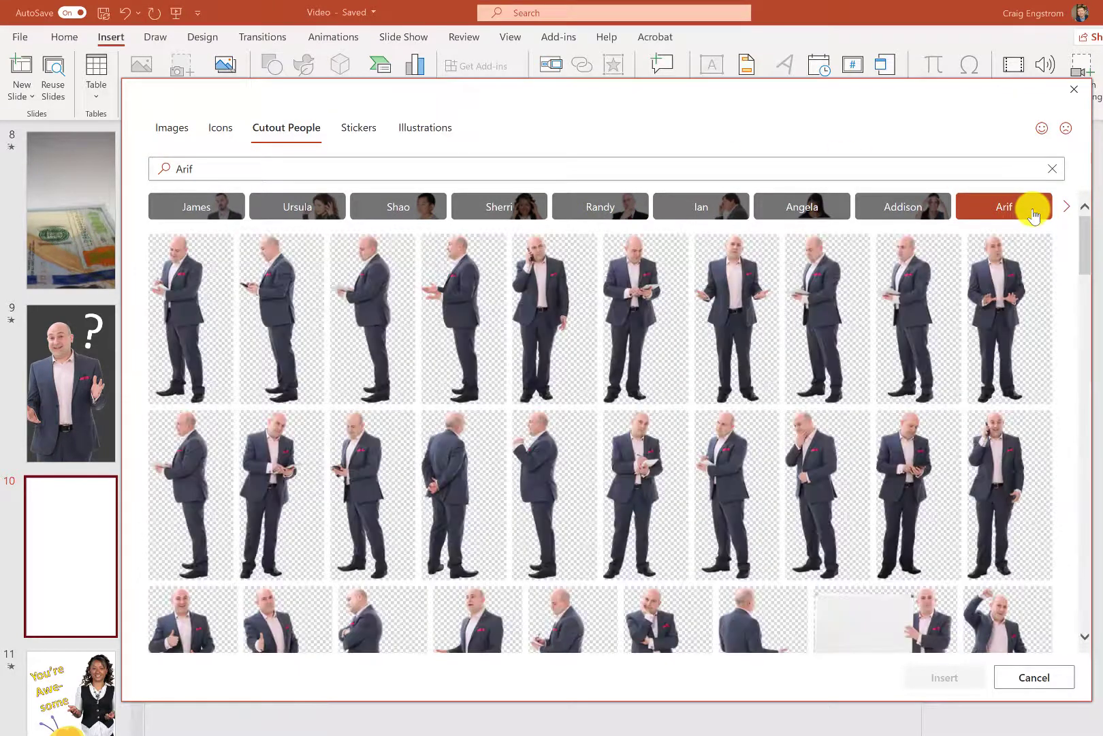
click(757, 318)
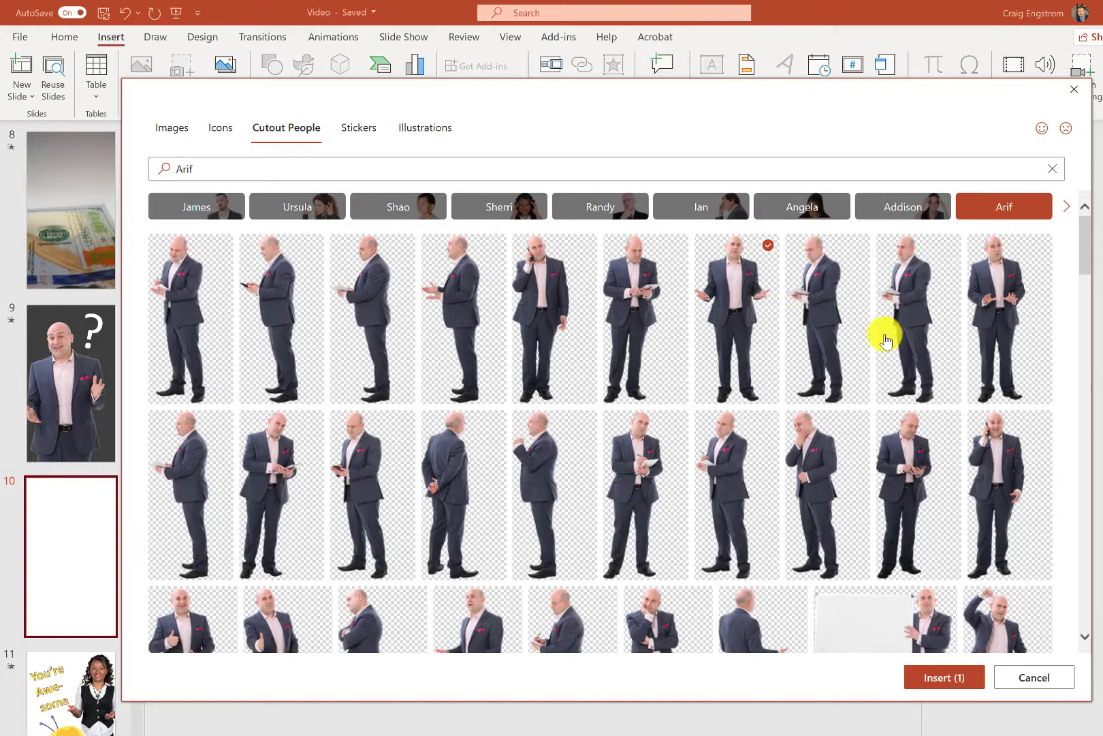
click(584, 208)
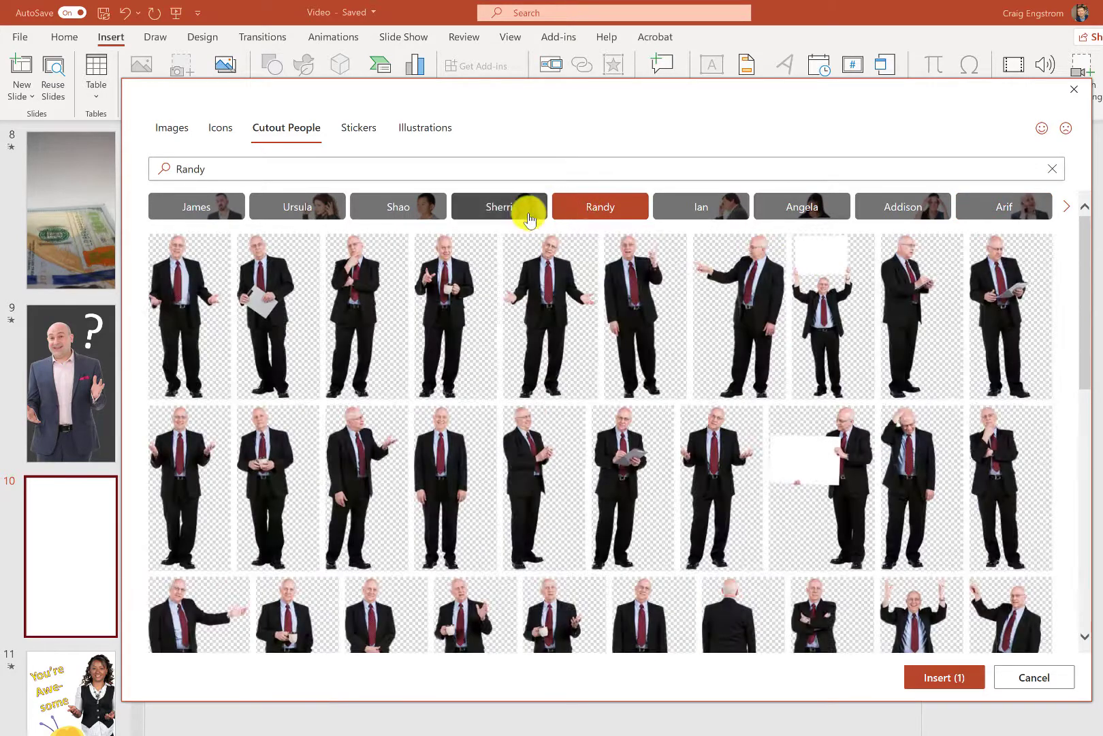
click(526, 213)
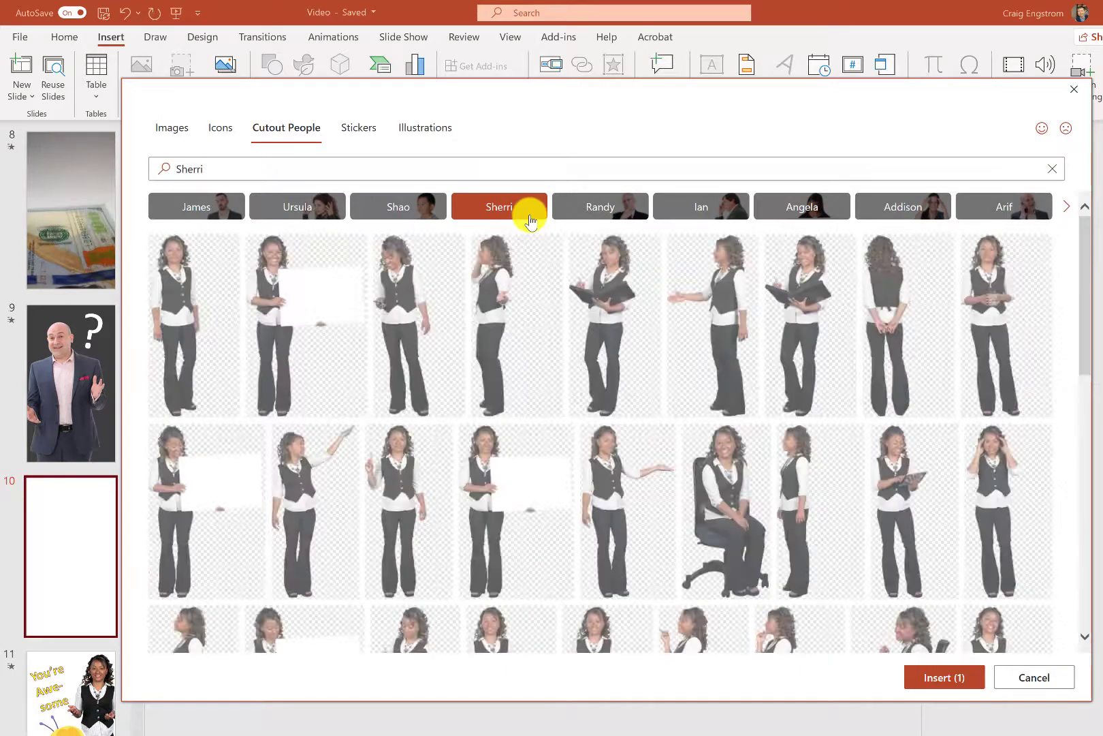
mouse_move(516, 510)
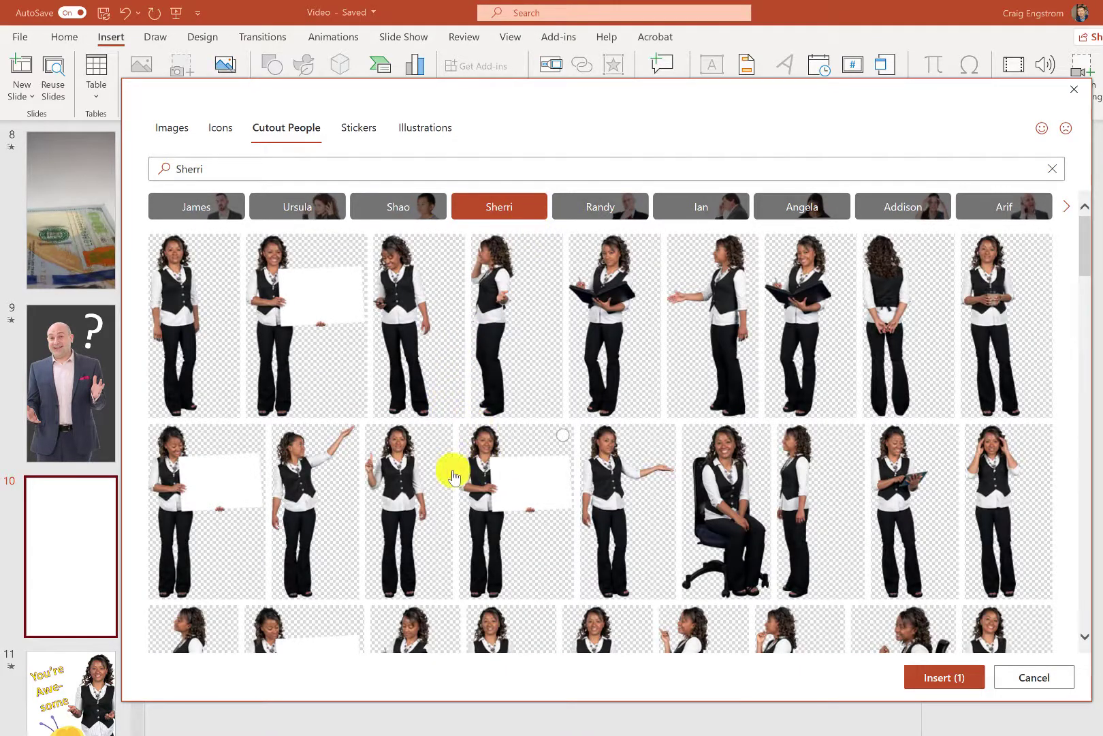
click(401, 485)
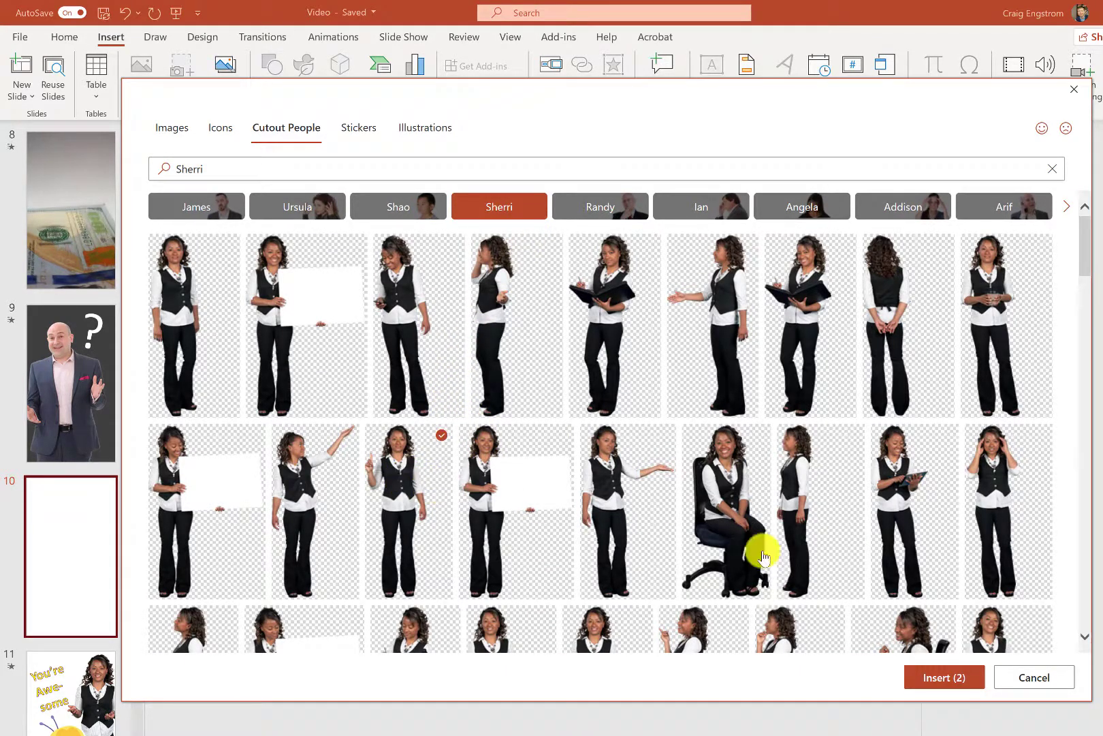
Insert both cutouts on slide 10, then delete the woman picture.
click(959, 679)
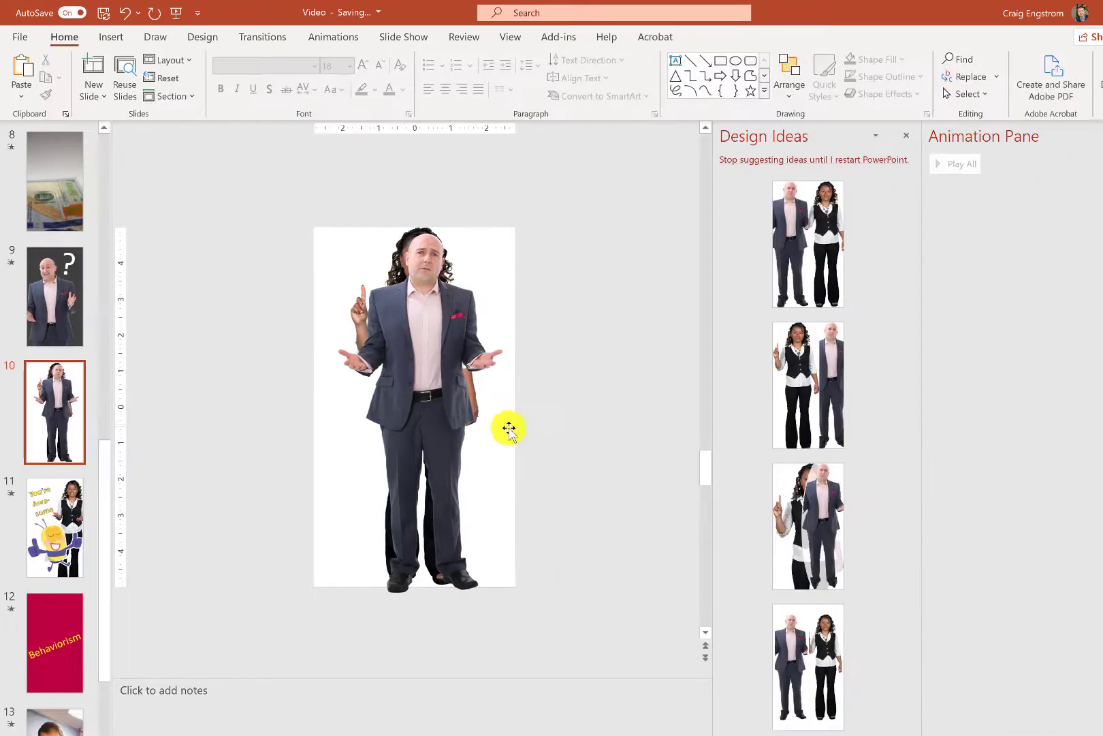
drag(563, 426, 623, 426)
click(474, 330)
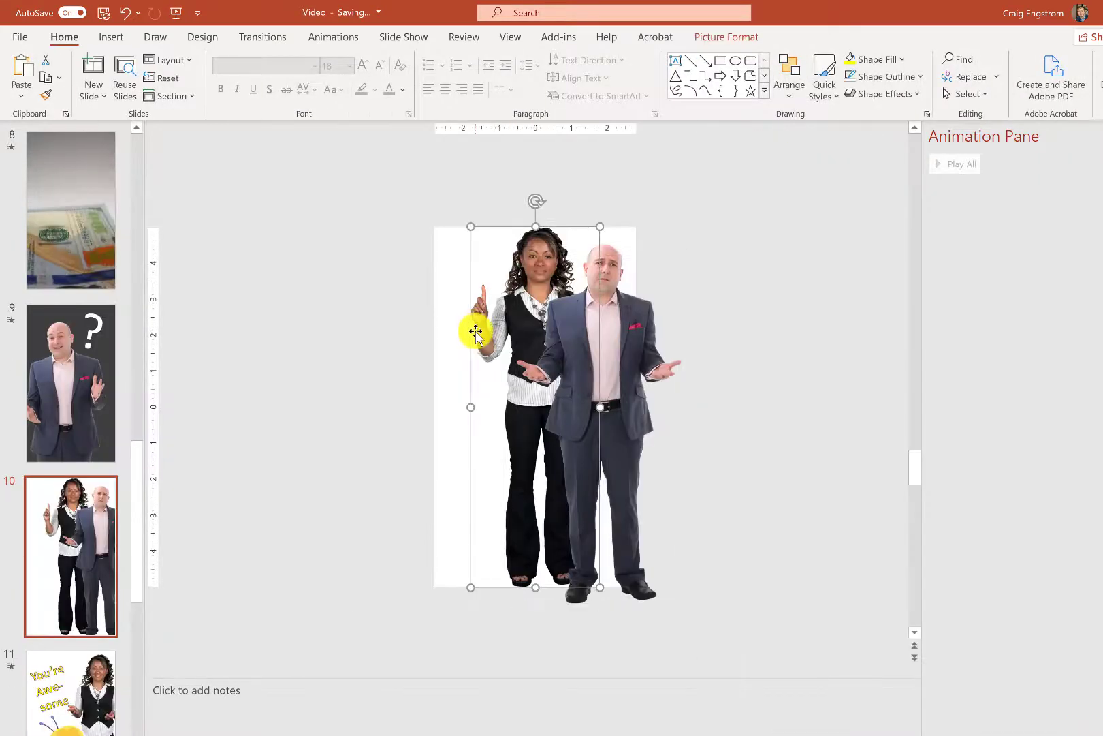
key(Delete)
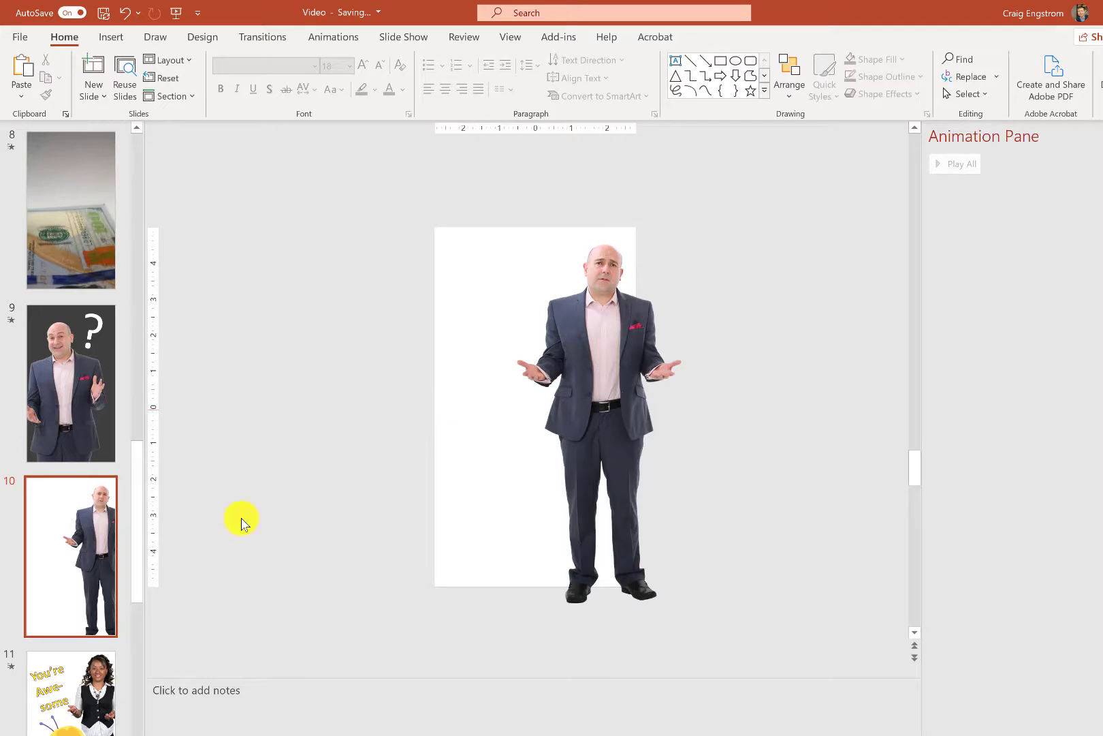
Add a new slide before Behaviorism holding the pasted woman cutout.
click(76, 662)
right_click(67, 654)
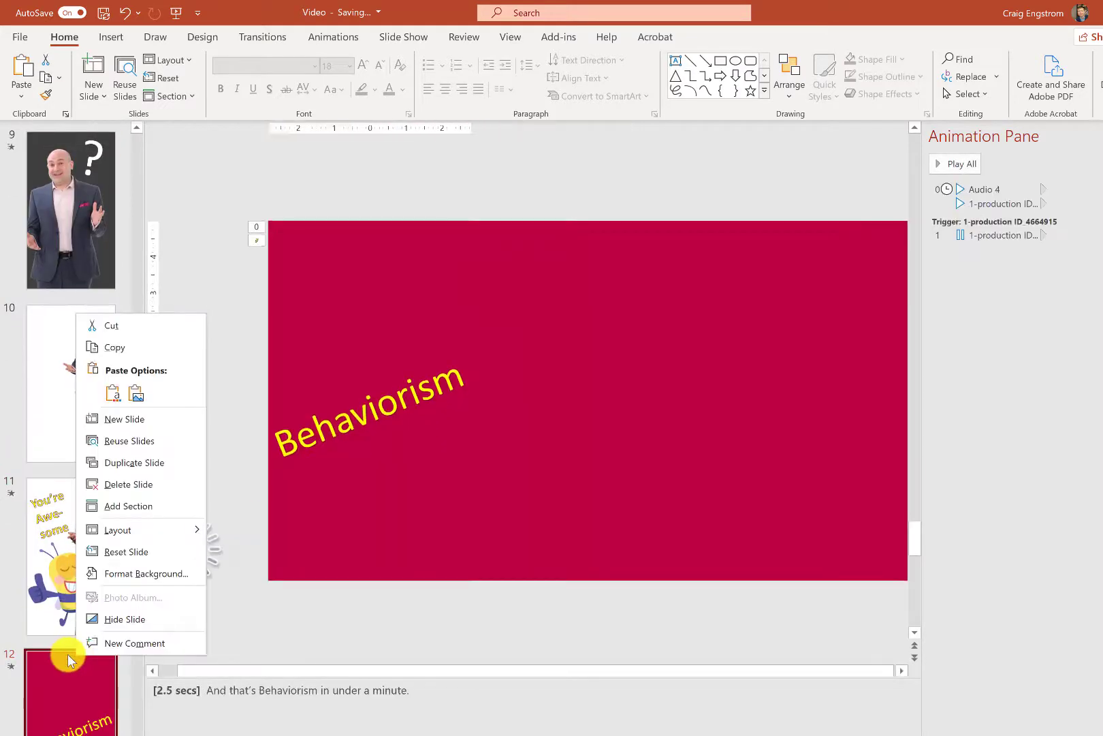
click(66, 645)
key(Return)
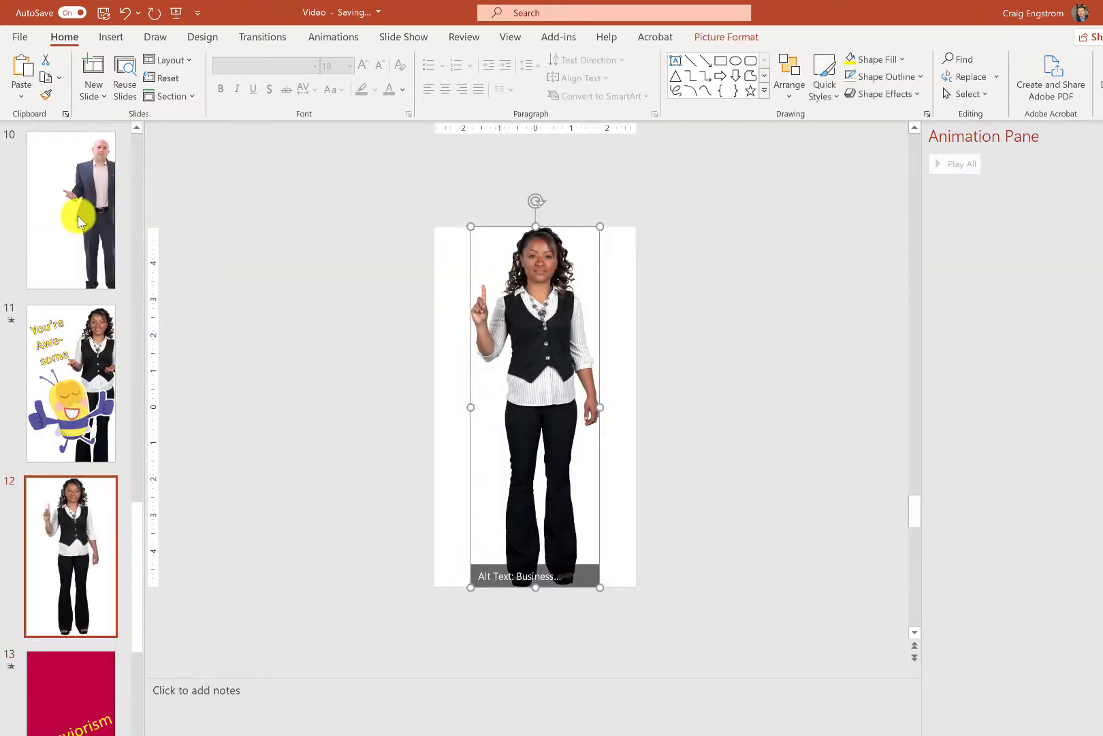
On slide 10, enlarge the bald man cutout from its corner and shift it lower.
click(79, 214)
scroll(616, 390, up, 1)
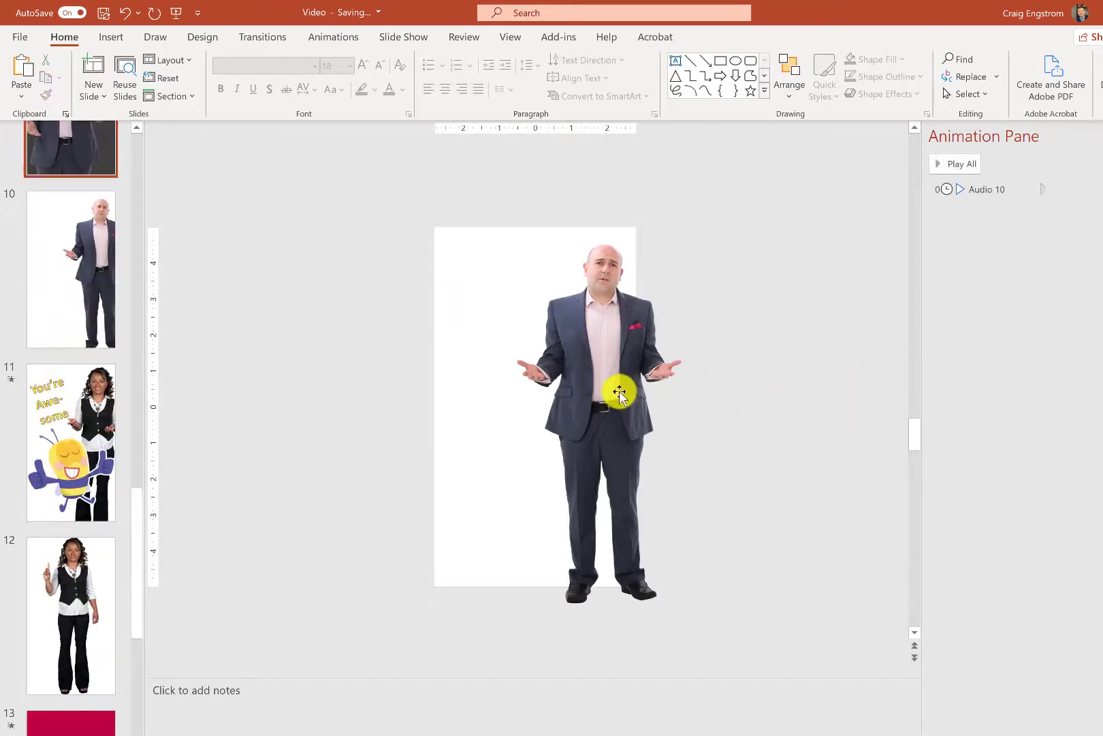
click(107, 369)
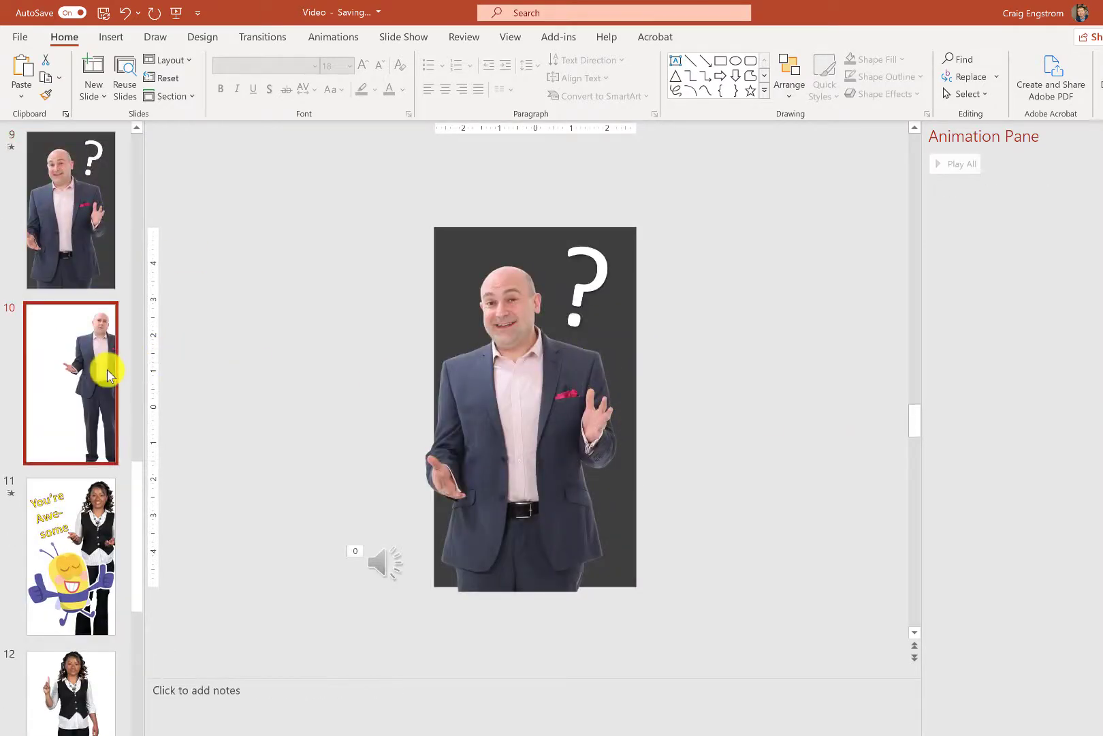
click(543, 365)
drag(542, 365, 538, 365)
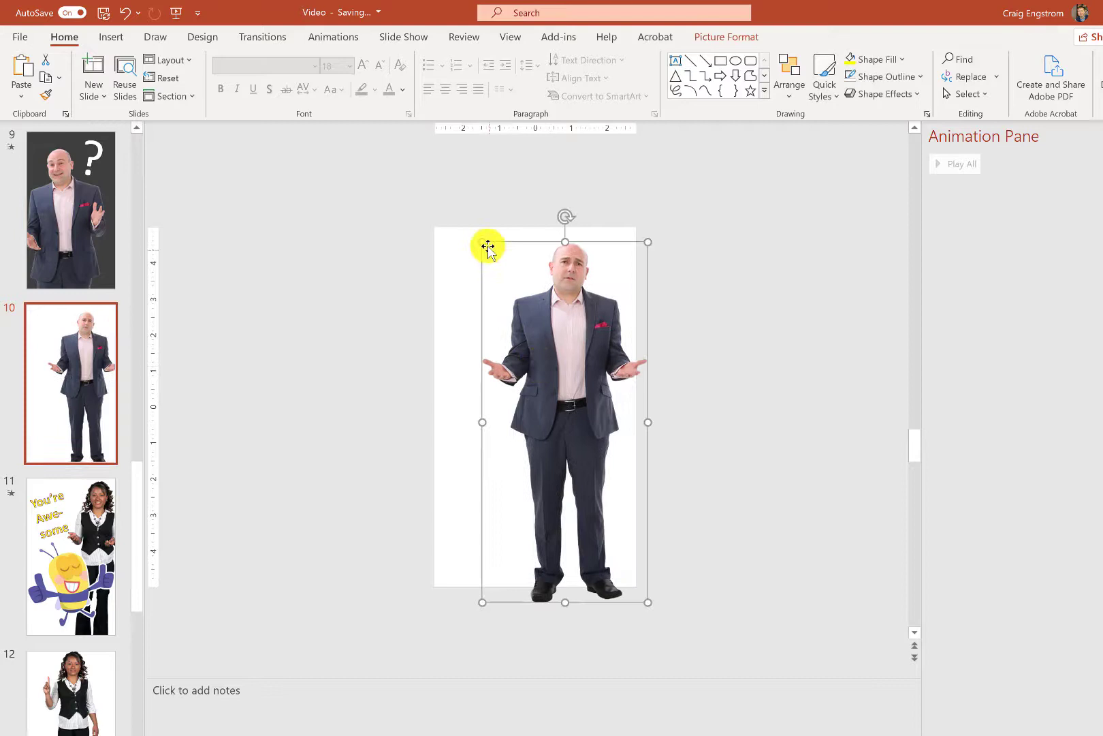
drag(484, 239, 460, 229)
drag(561, 354, 572, 390)
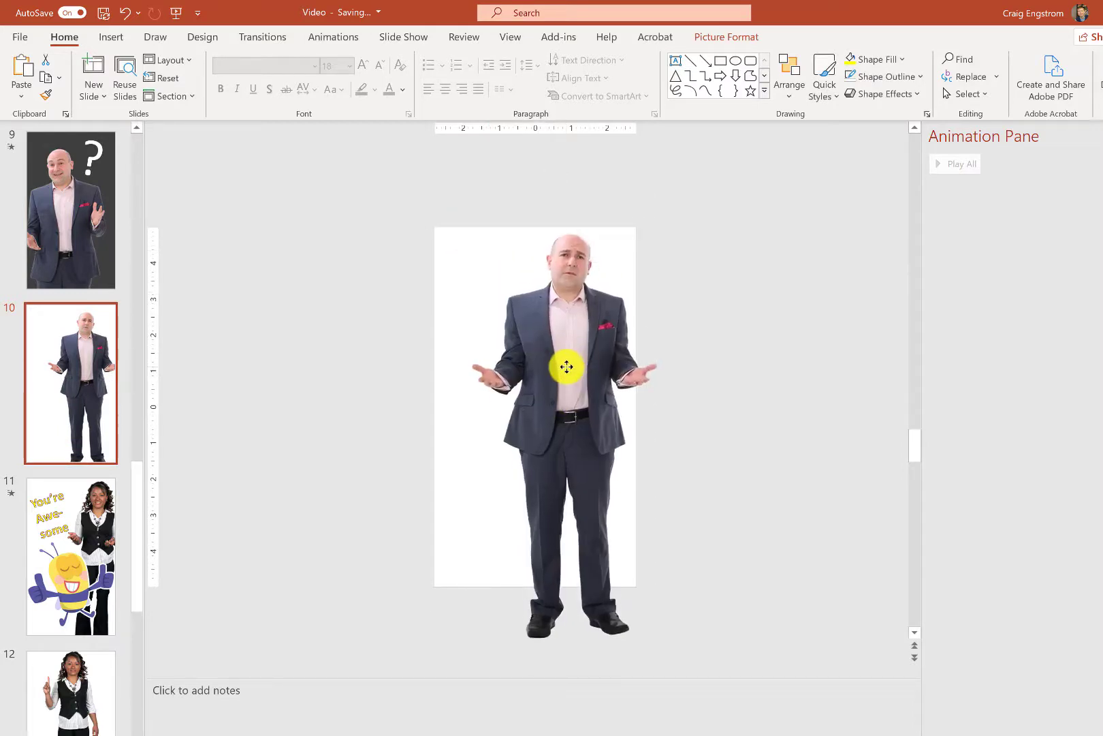
Inspect the question-mark text on slide 9, then delete the standing-man slide 10.
click(74, 216)
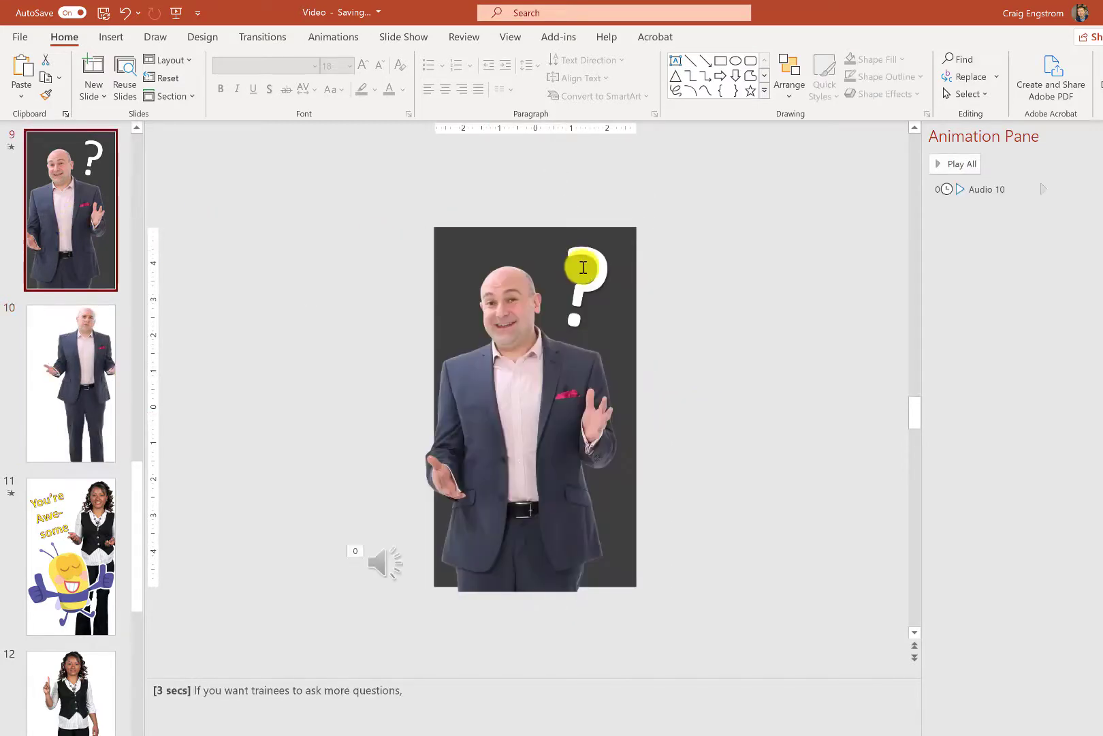
click(585, 269)
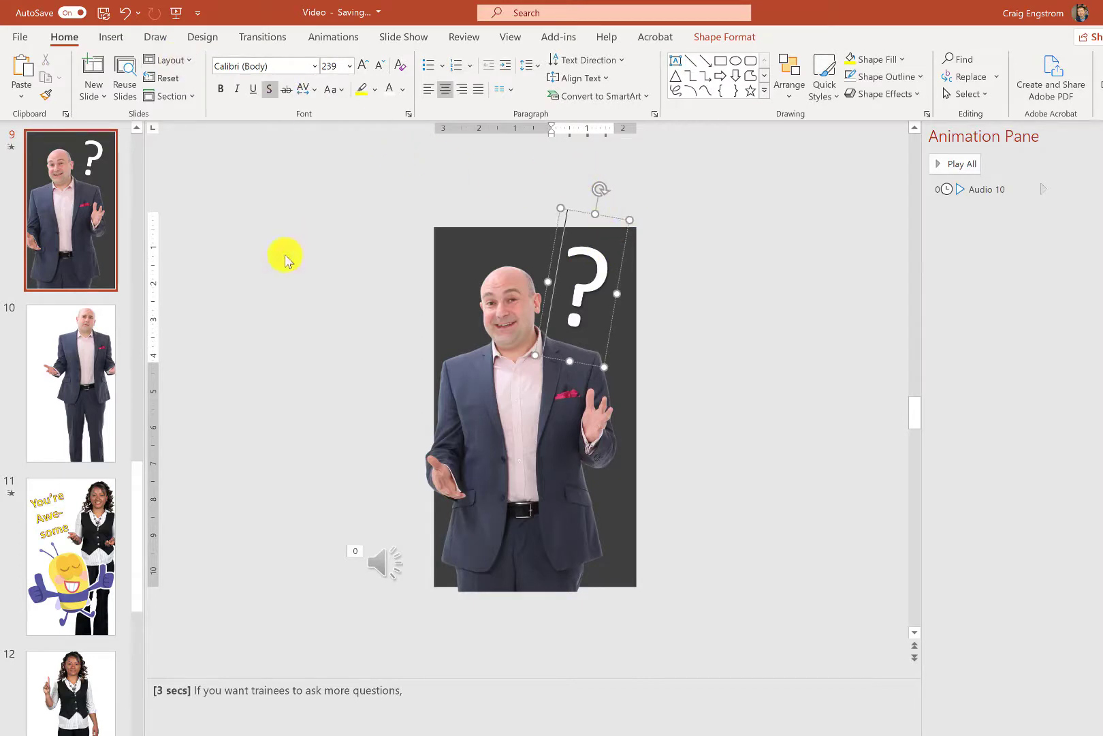
click(279, 263)
click(565, 285)
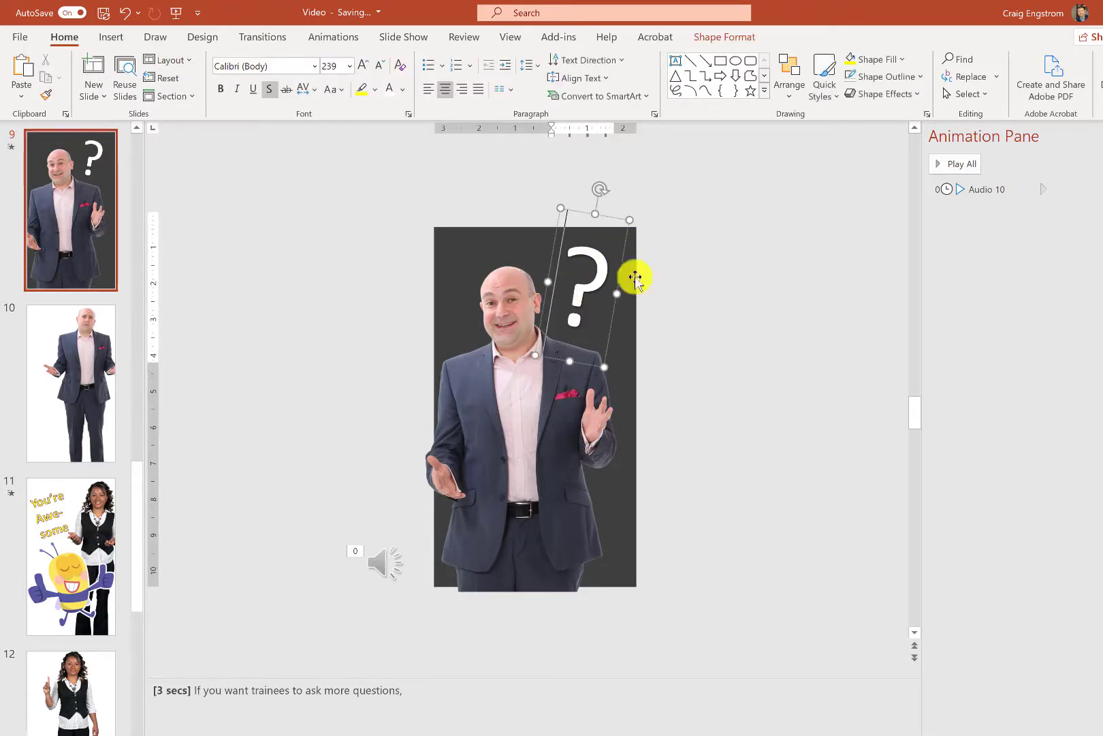
click(669, 282)
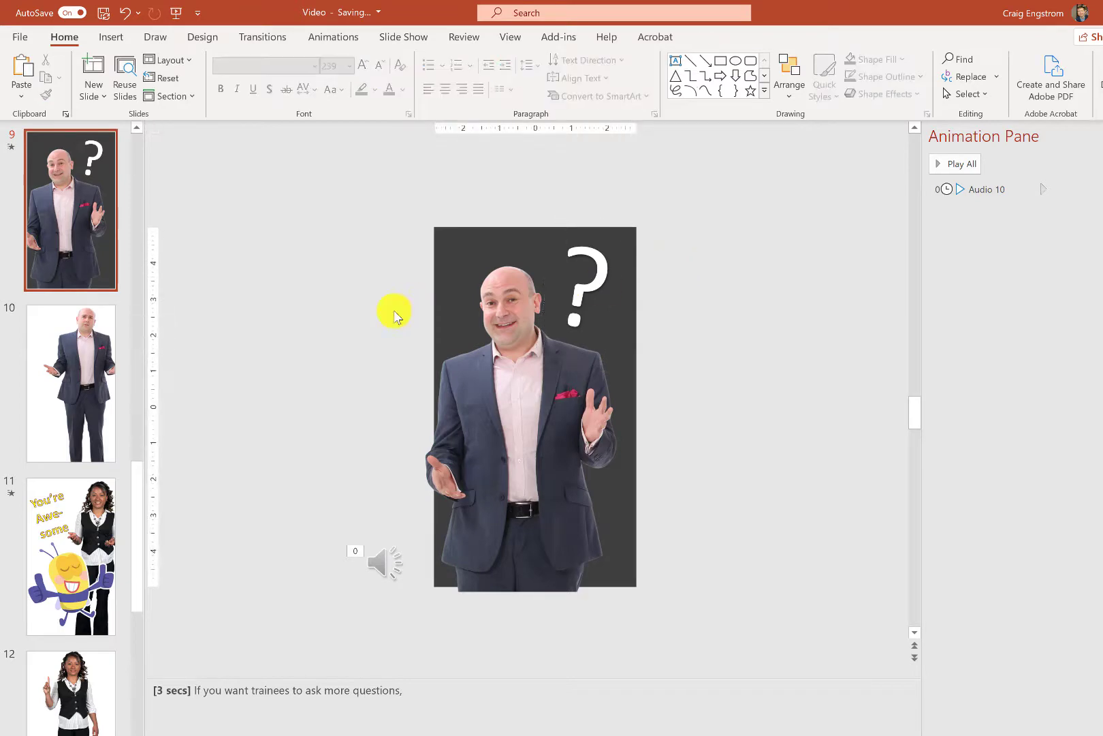
click(12, 385)
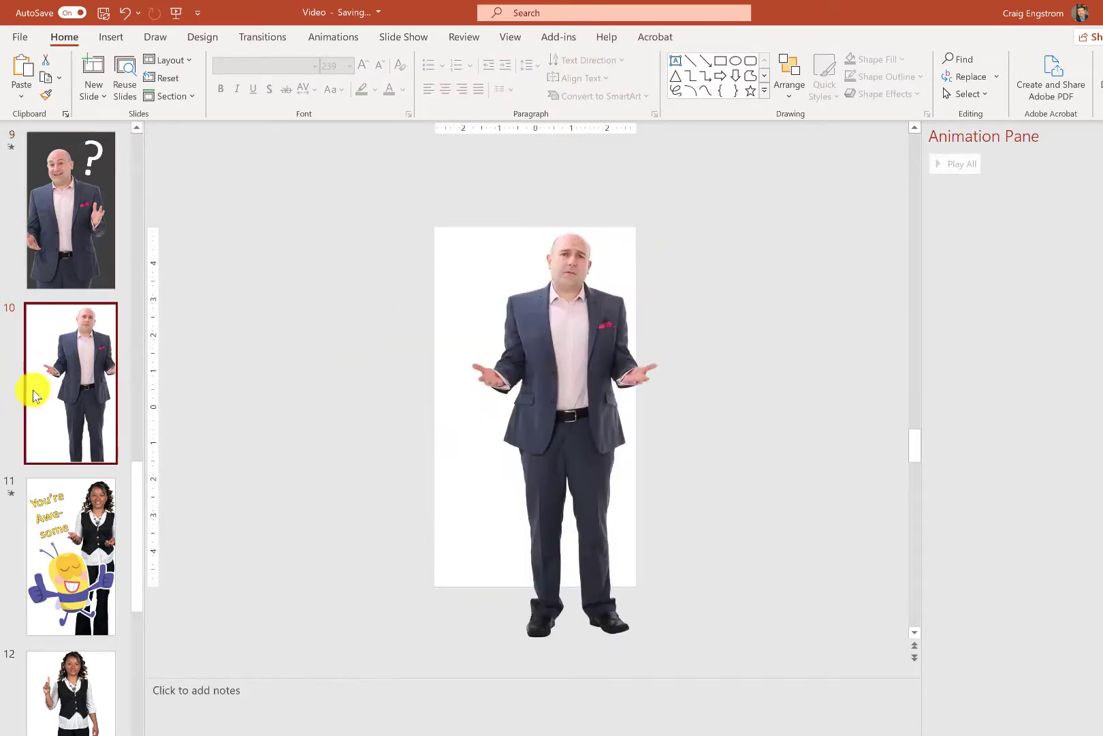
key(Delete)
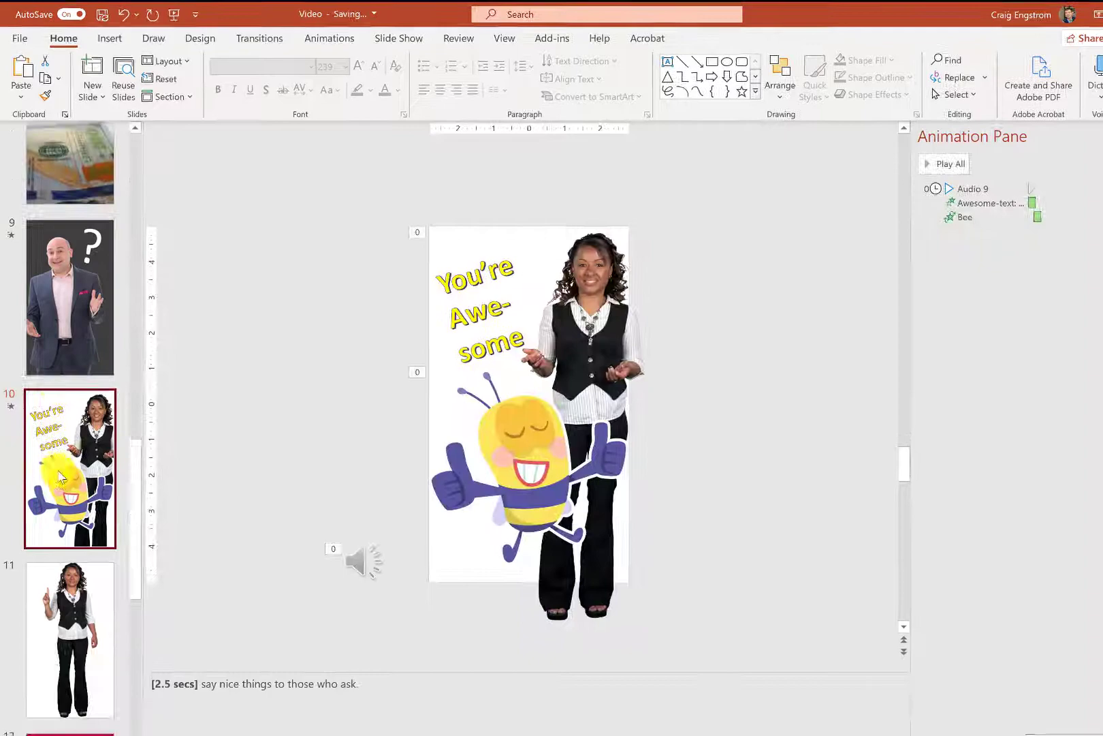
Review the bee and You're Awesome animations in the Animation Pane, then select slide 11's woman cutout.
click(453, 456)
click(453, 344)
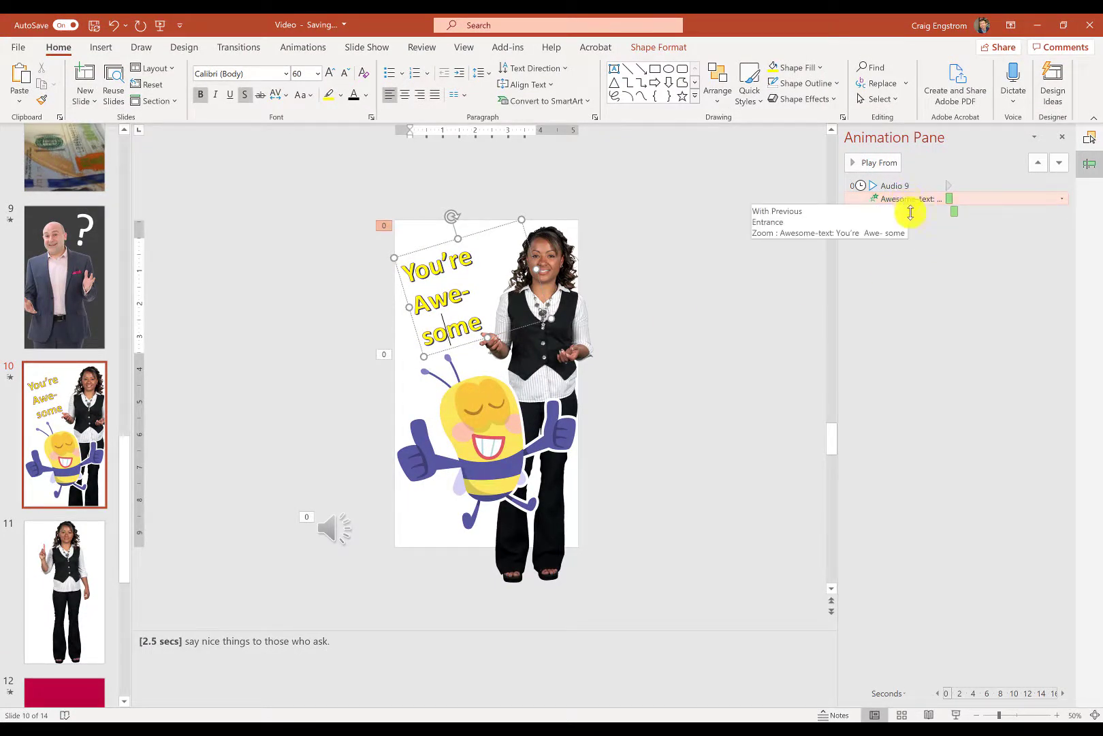
key(Escape)
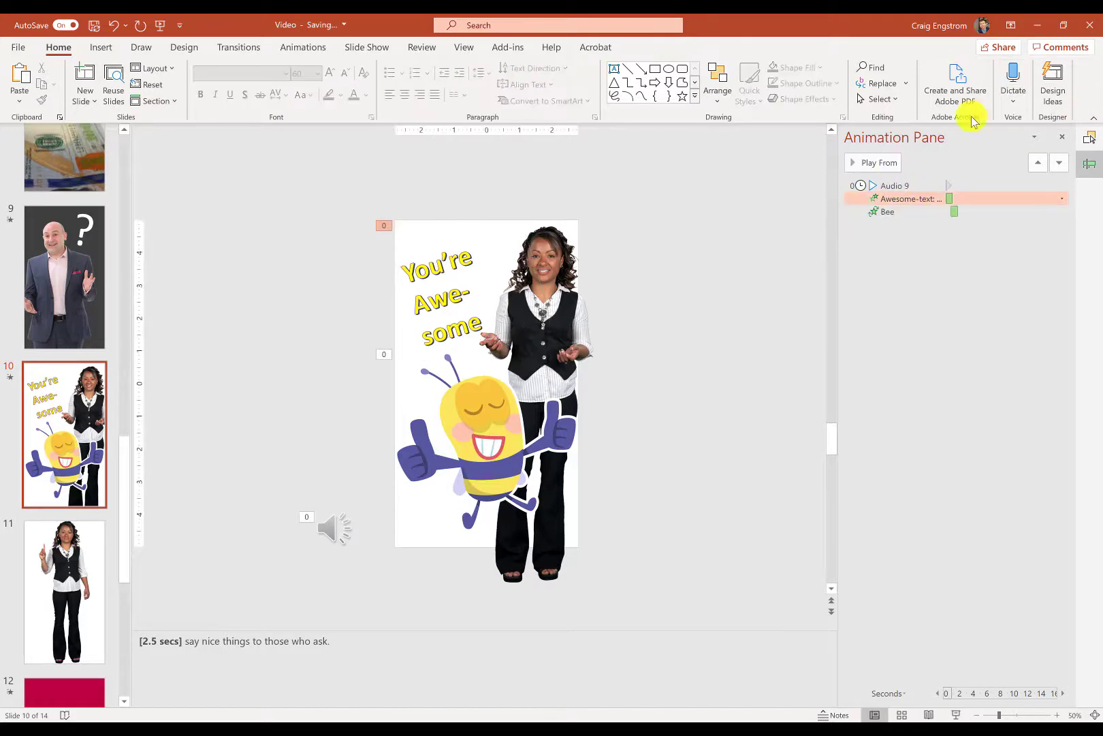
key(Down)
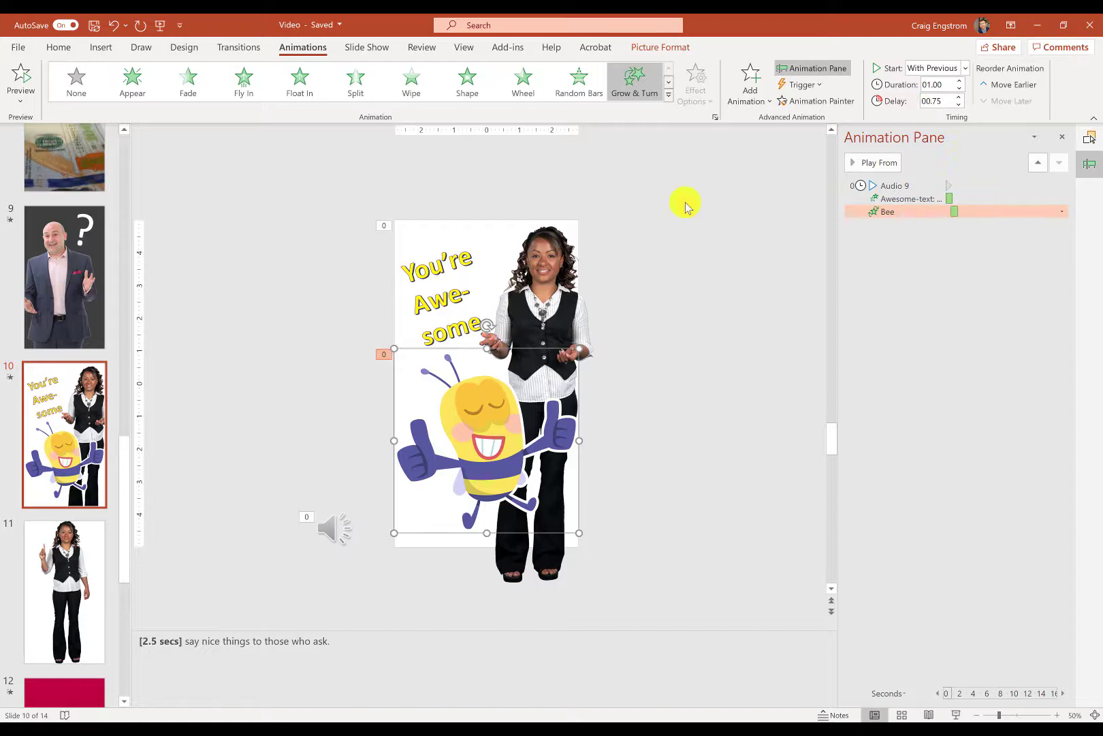
click(452, 302)
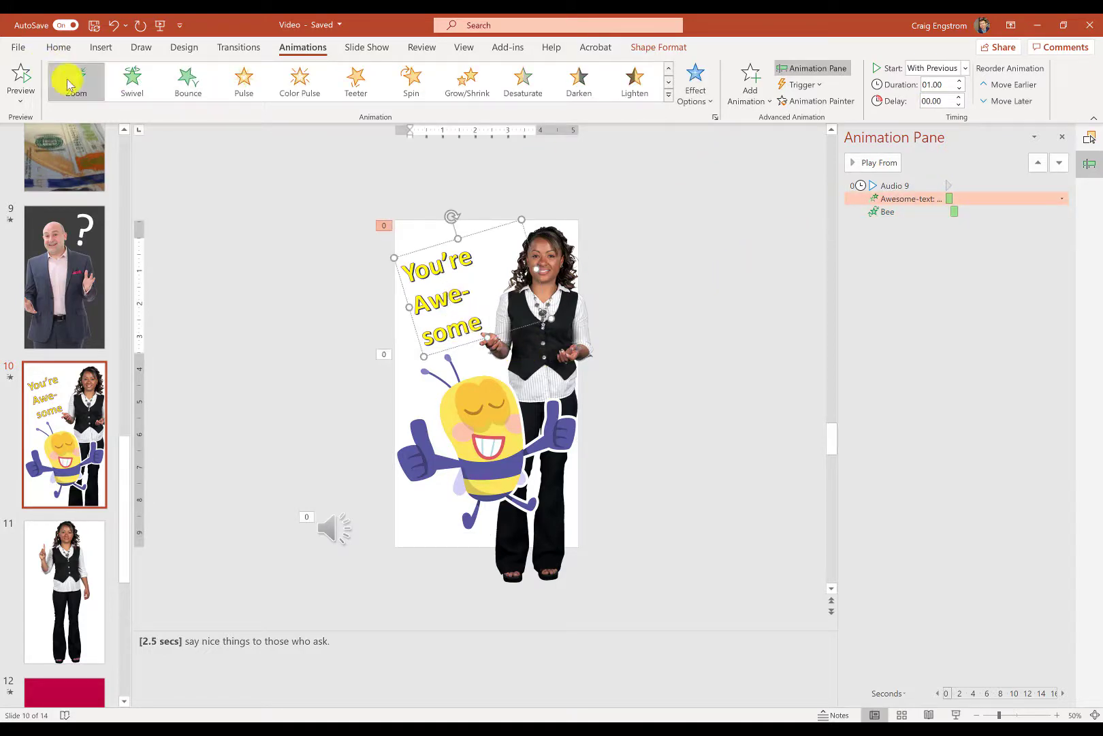
click(418, 413)
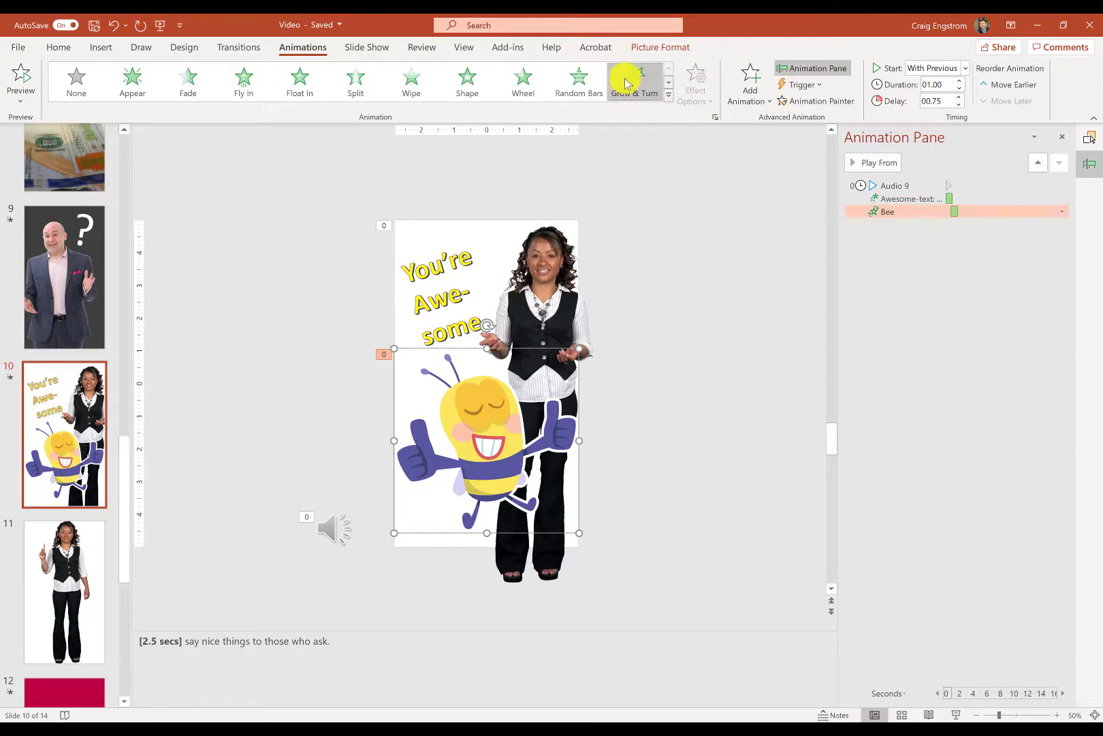
click(558, 307)
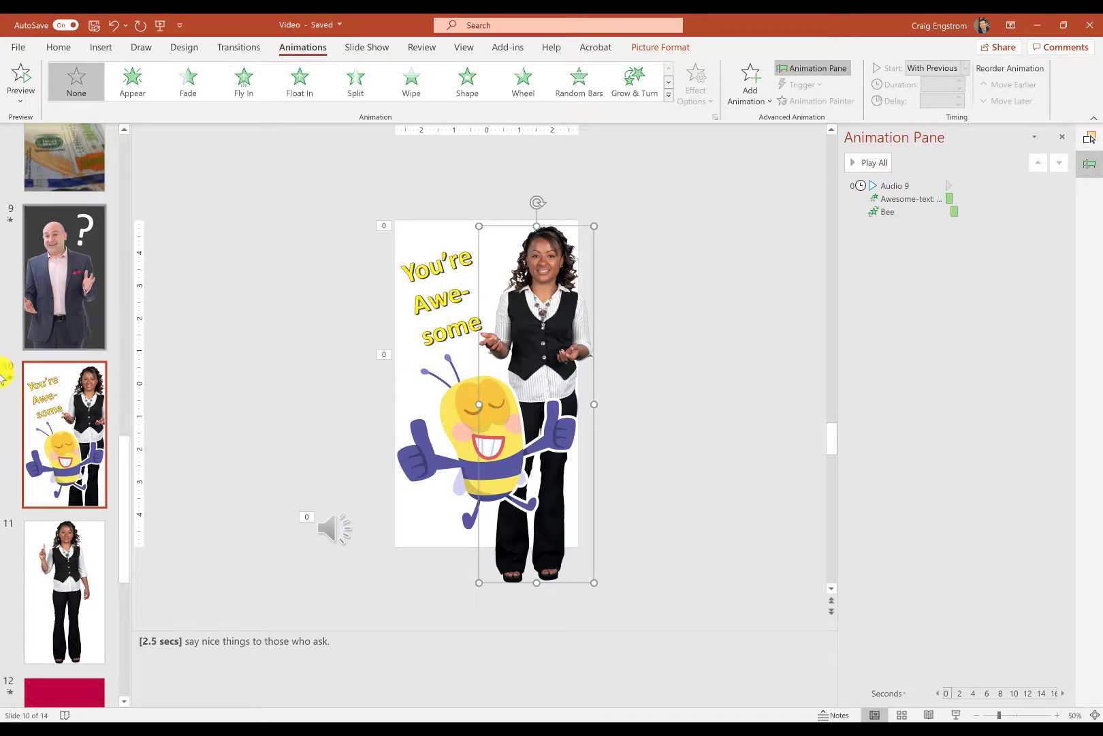
Delete the woman-only slide 11 and show the You're Awesome slide.
click(68, 550)
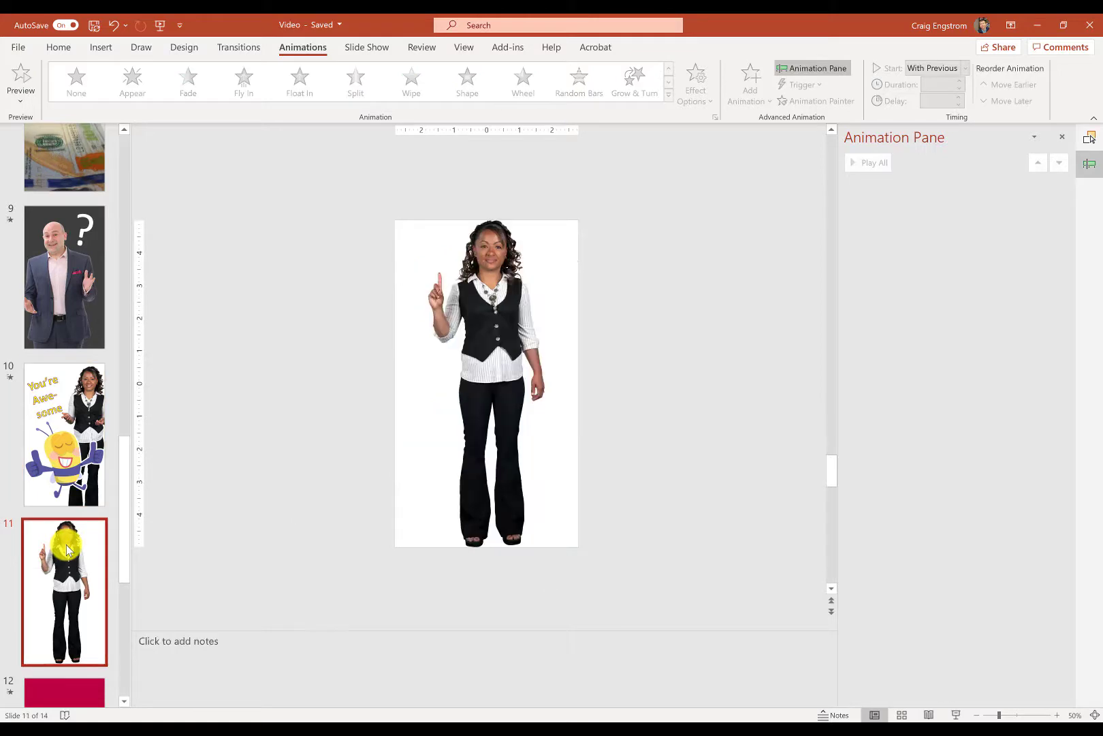
key(Delete)
click(61, 379)
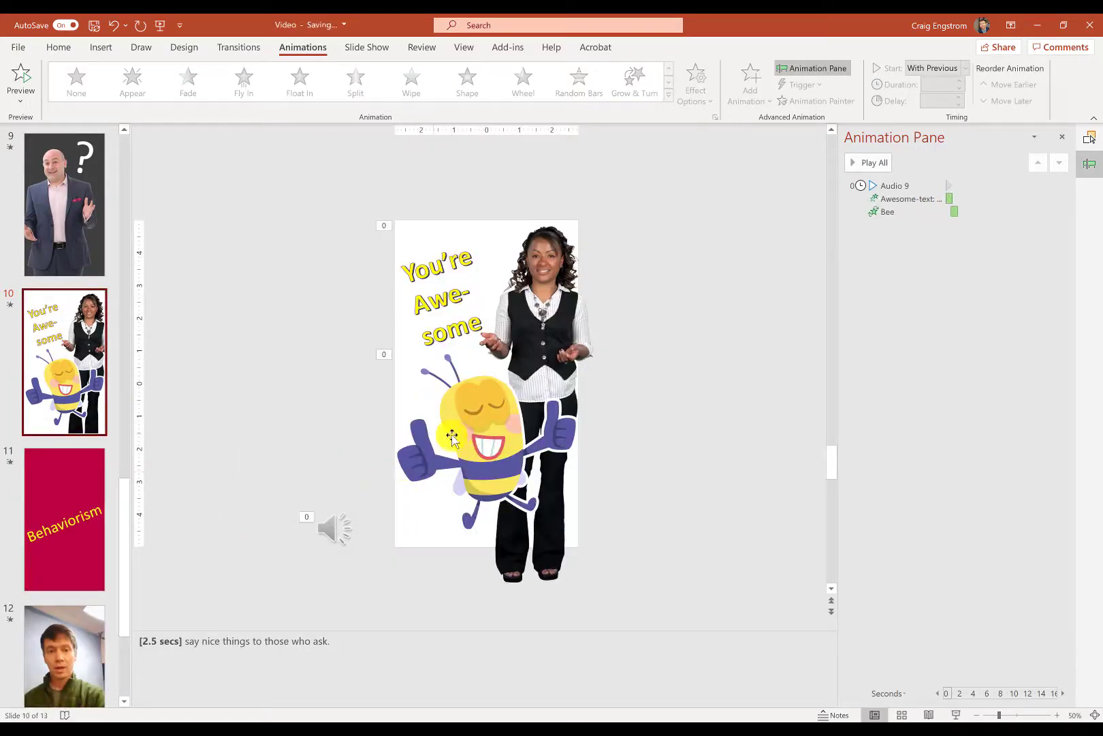
Browse the Stickers collection in Stock Images, then close the library without inserting.
click(101, 48)
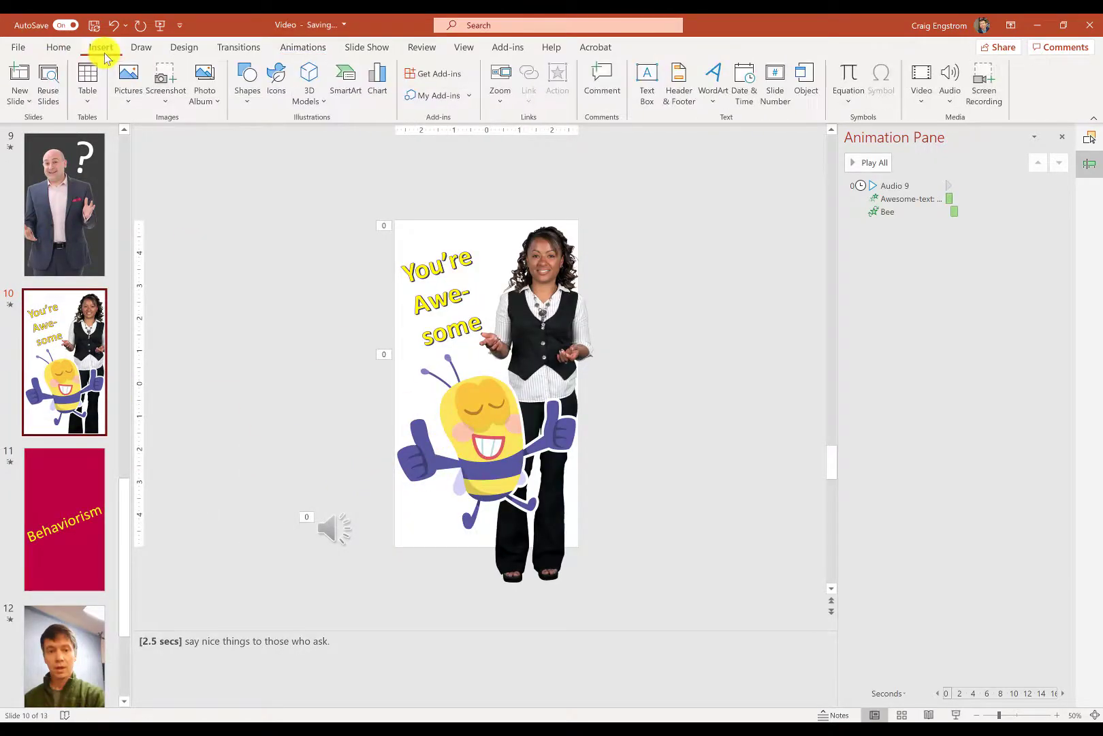
click(131, 104)
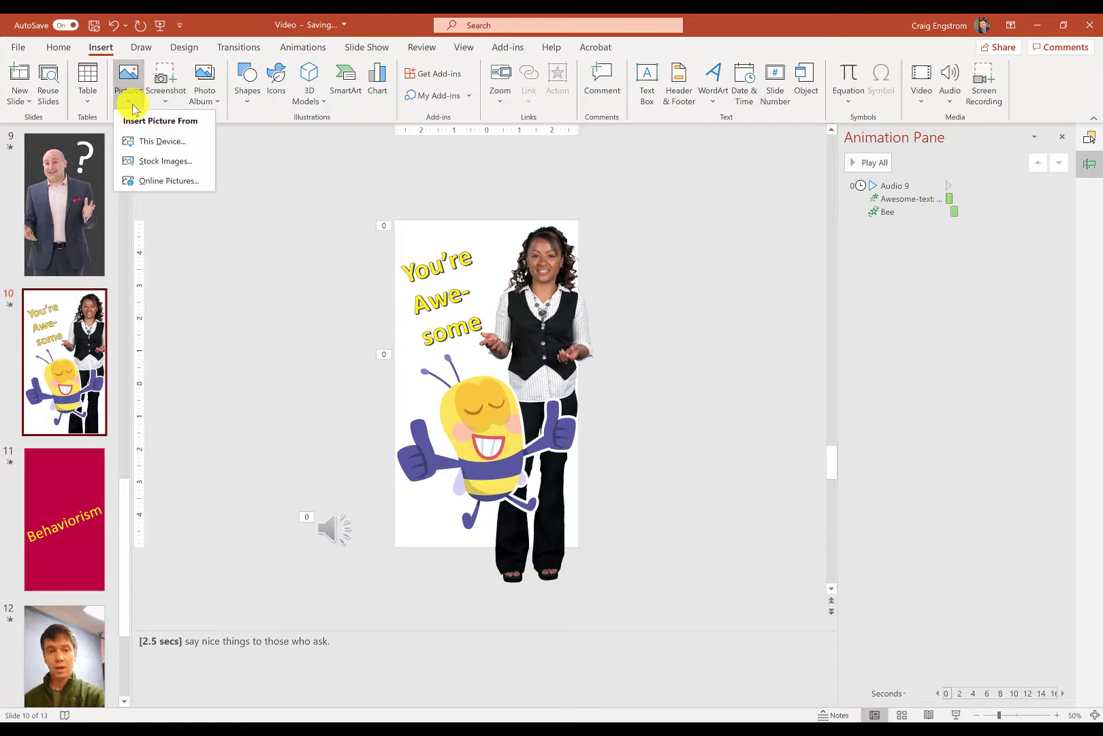
click(151, 160)
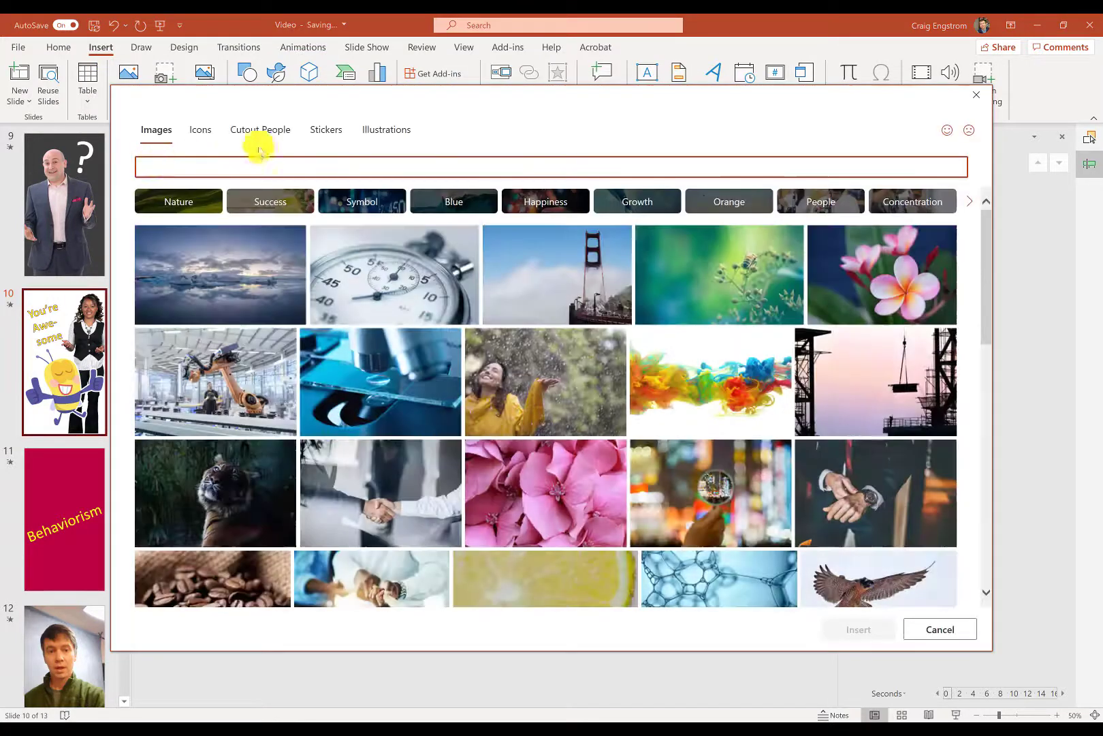
click(315, 134)
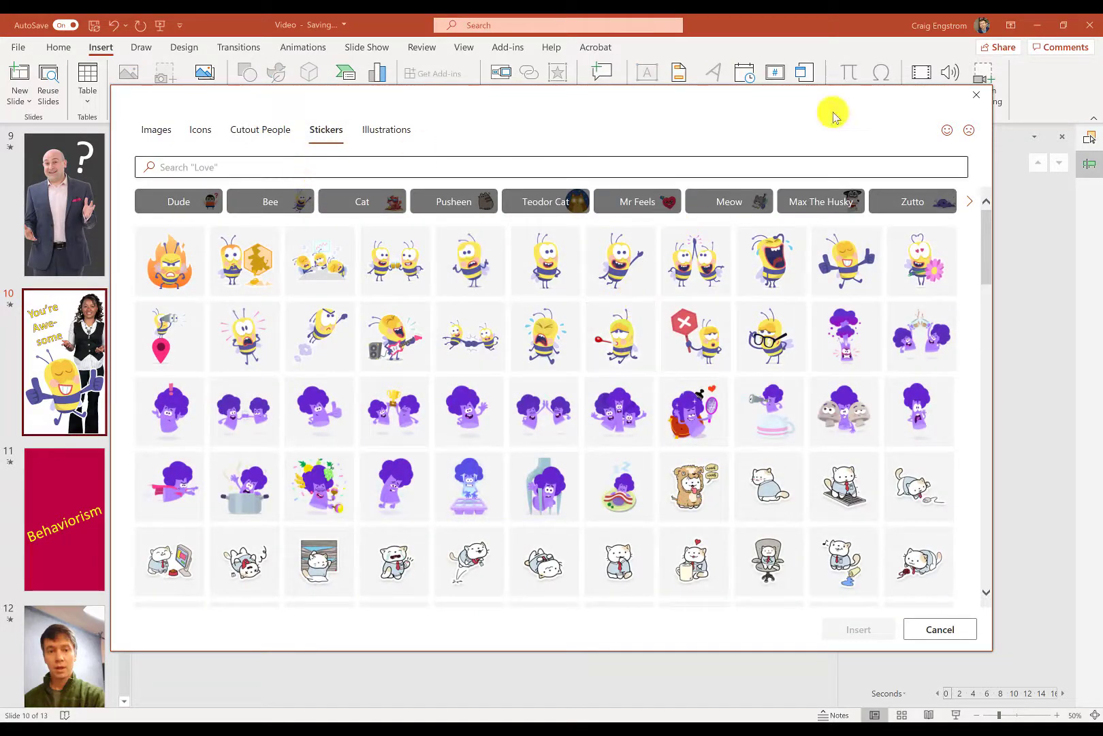
click(977, 95)
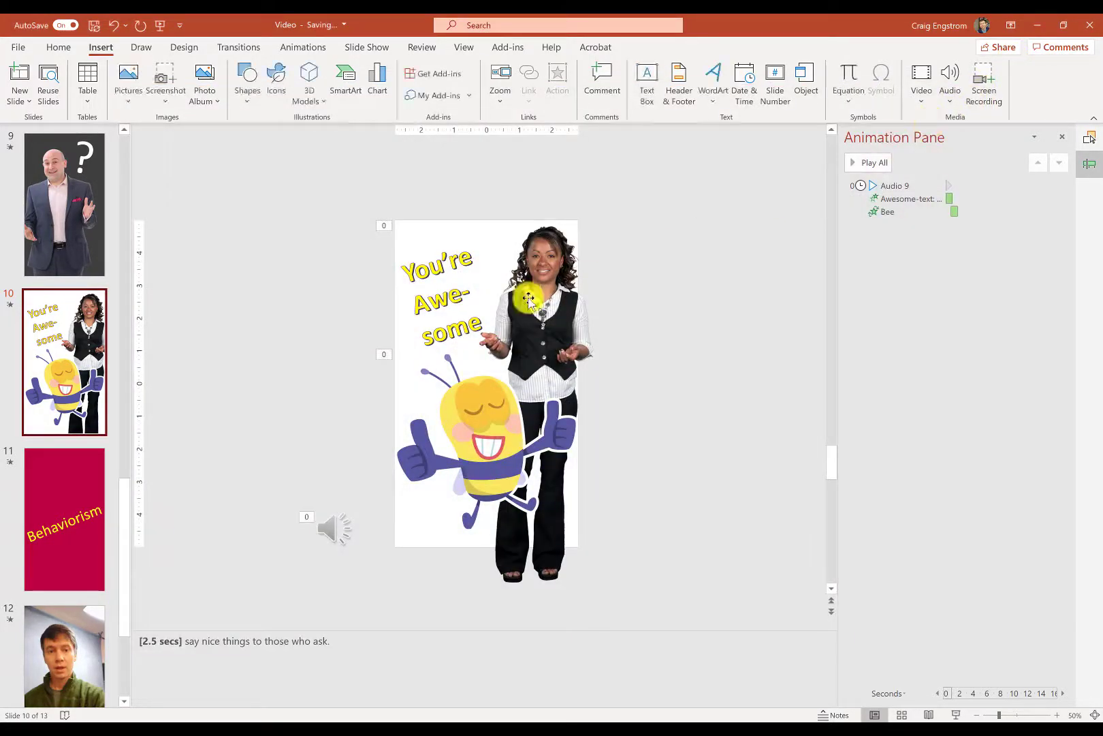